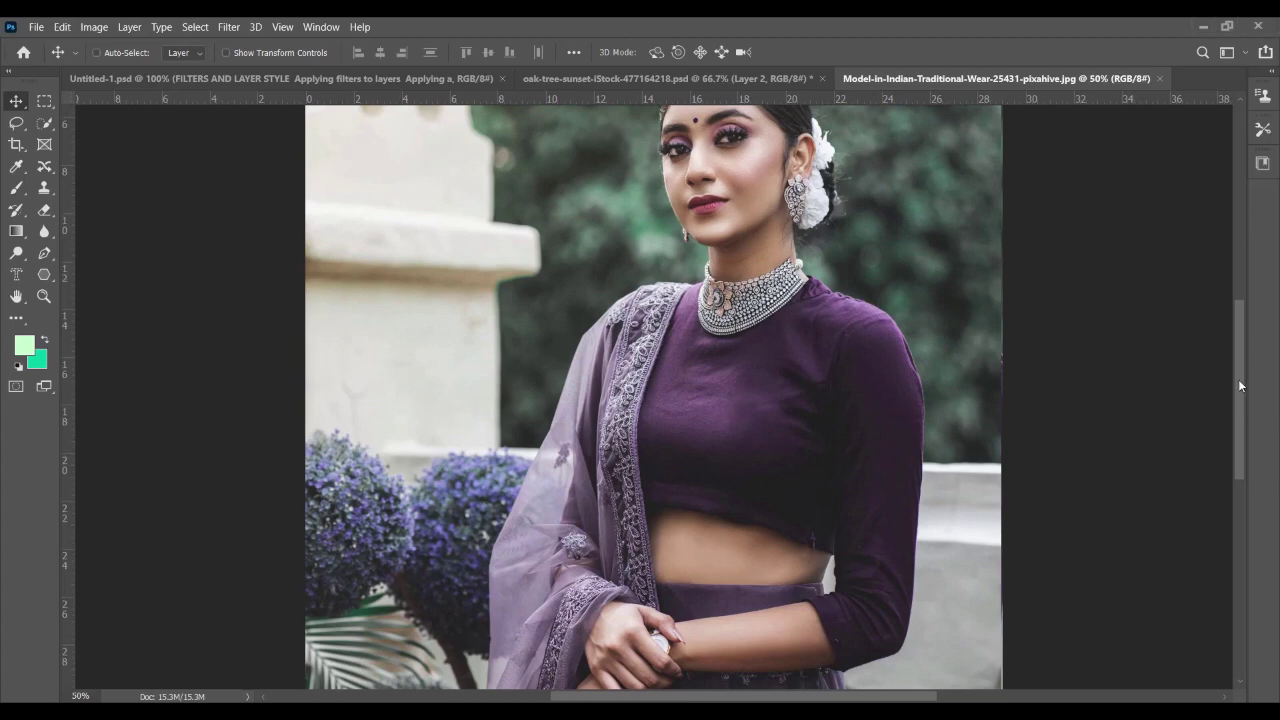
Create a new document 1000 pixels wide and 1000 pixels high with a resolution of 150 pixels/inch
mouse_move(1240, 383)
mouse_down()
mouse_move(1239, 339)
mouse_move(1243, 387)
mouse_up()
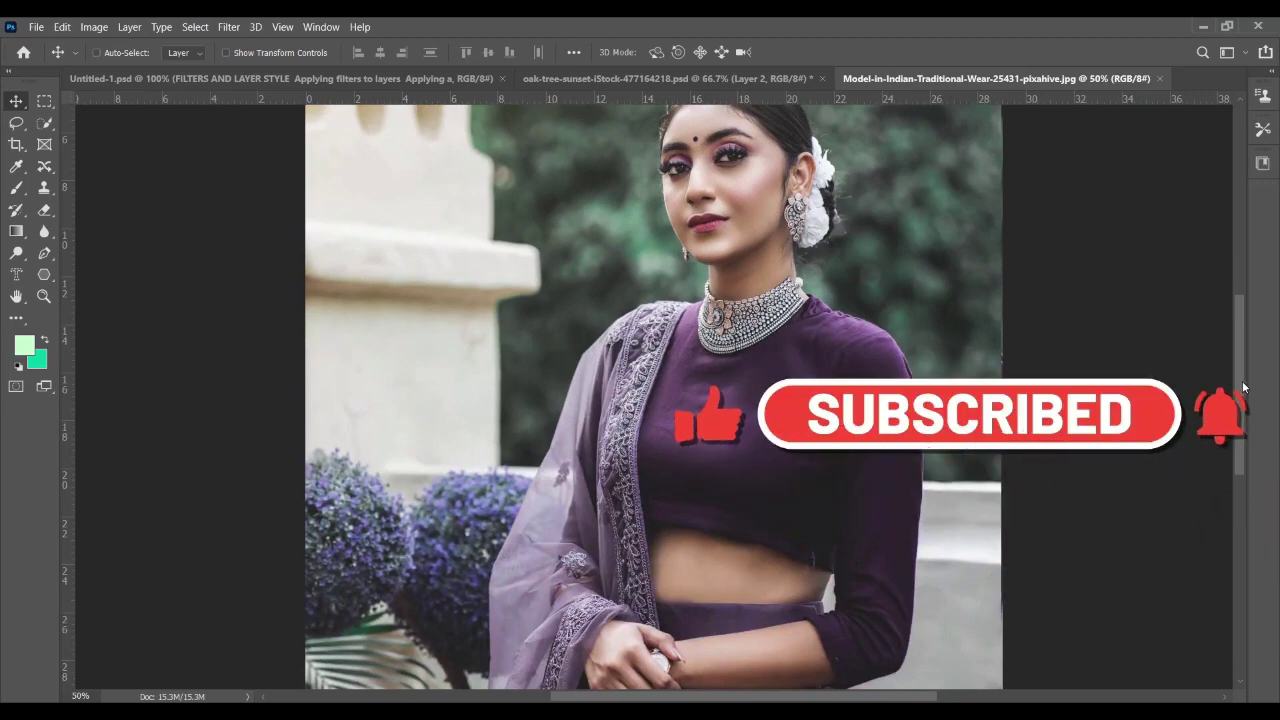
click(35, 27)
click(50, 43)
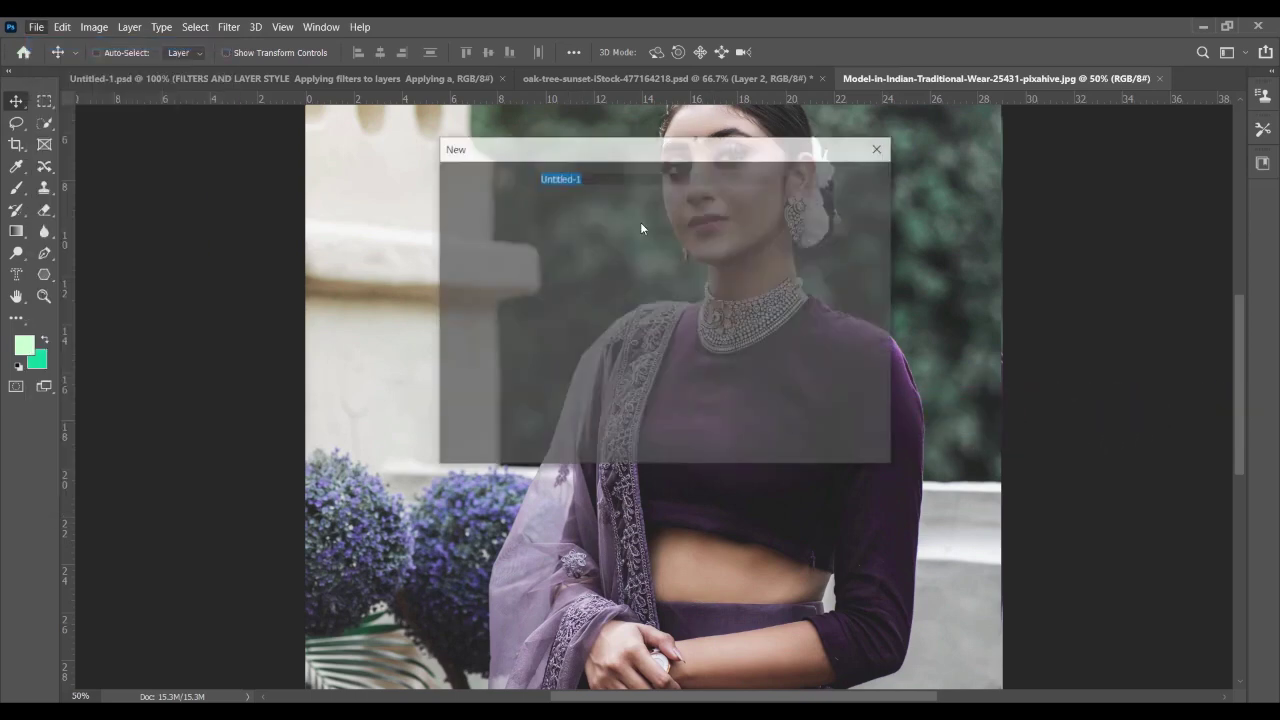
drag(636, 247, 543, 242)
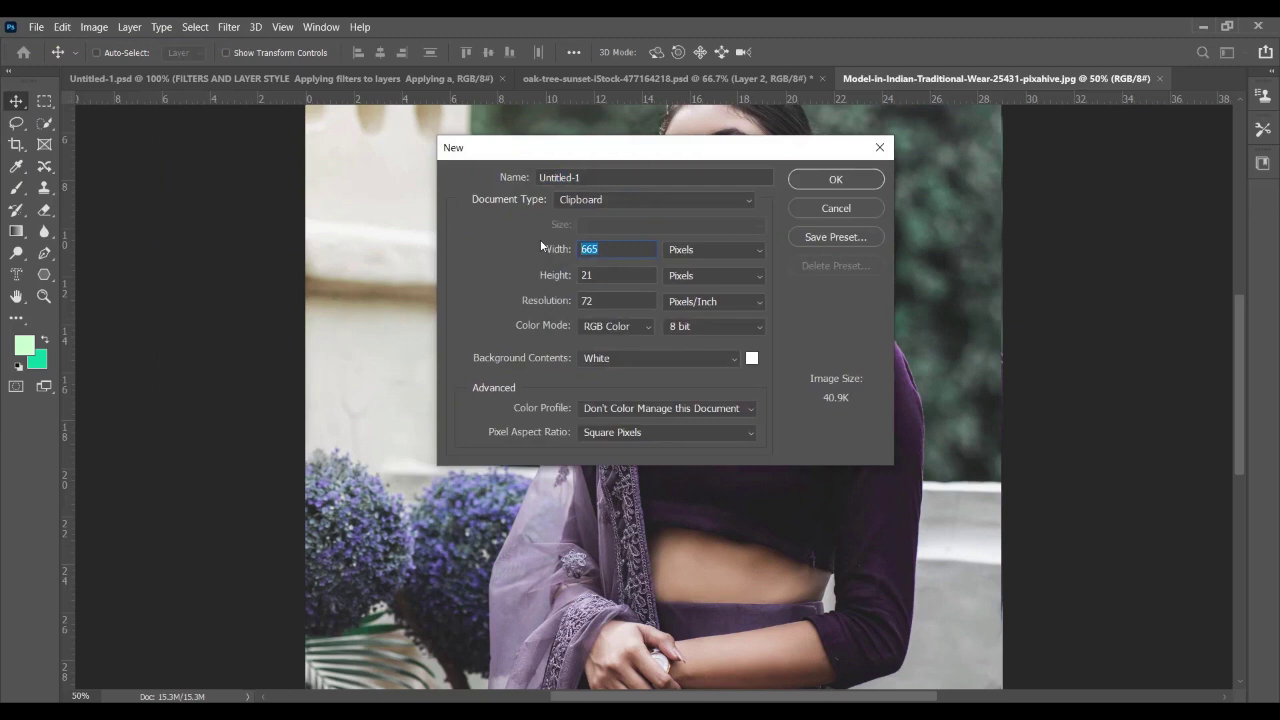
text(1000)
click(618, 273)
text(1000)
key(Tab)
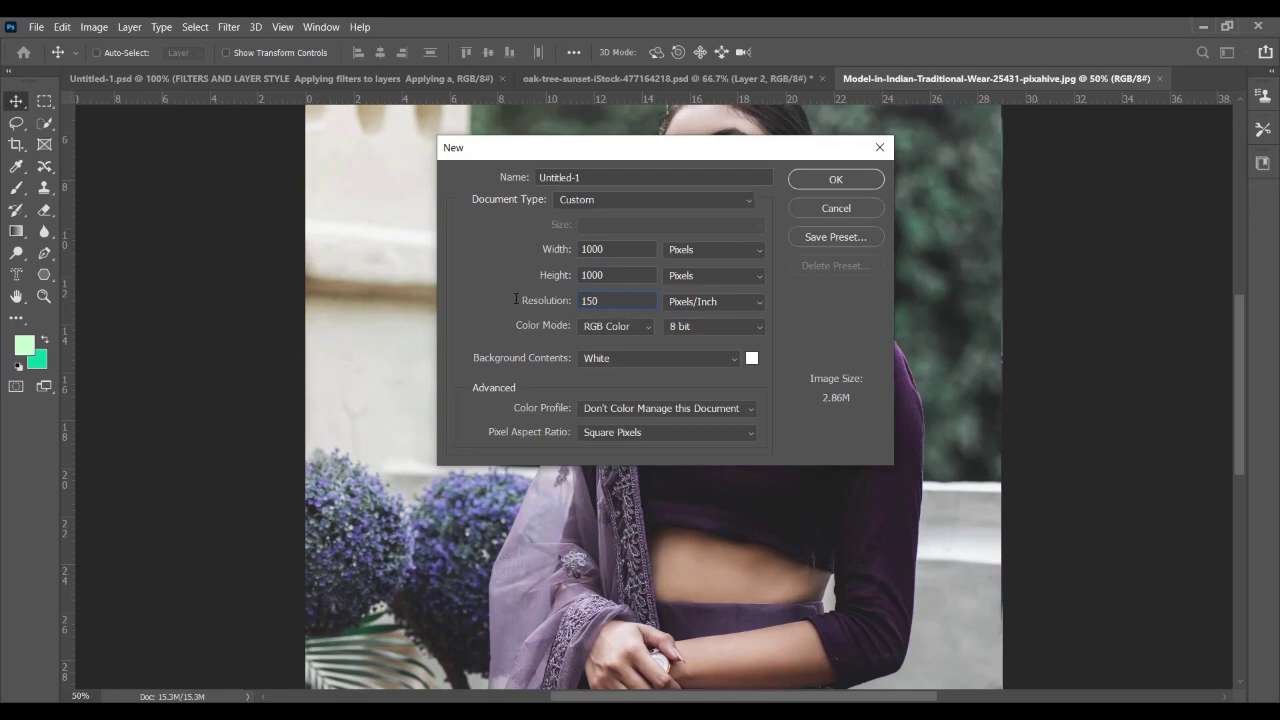
key(Return)
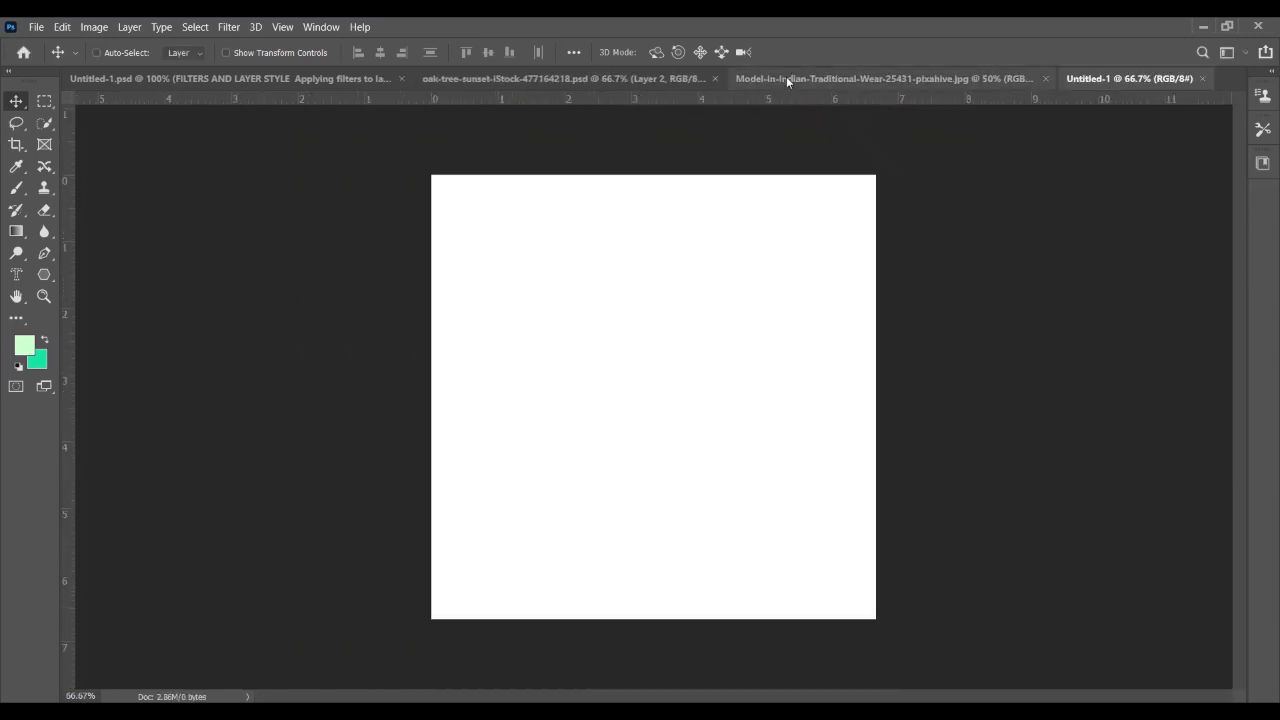
Copy the model photo into the new blank document and close the original photo
drag(786, 76, 354, 329)
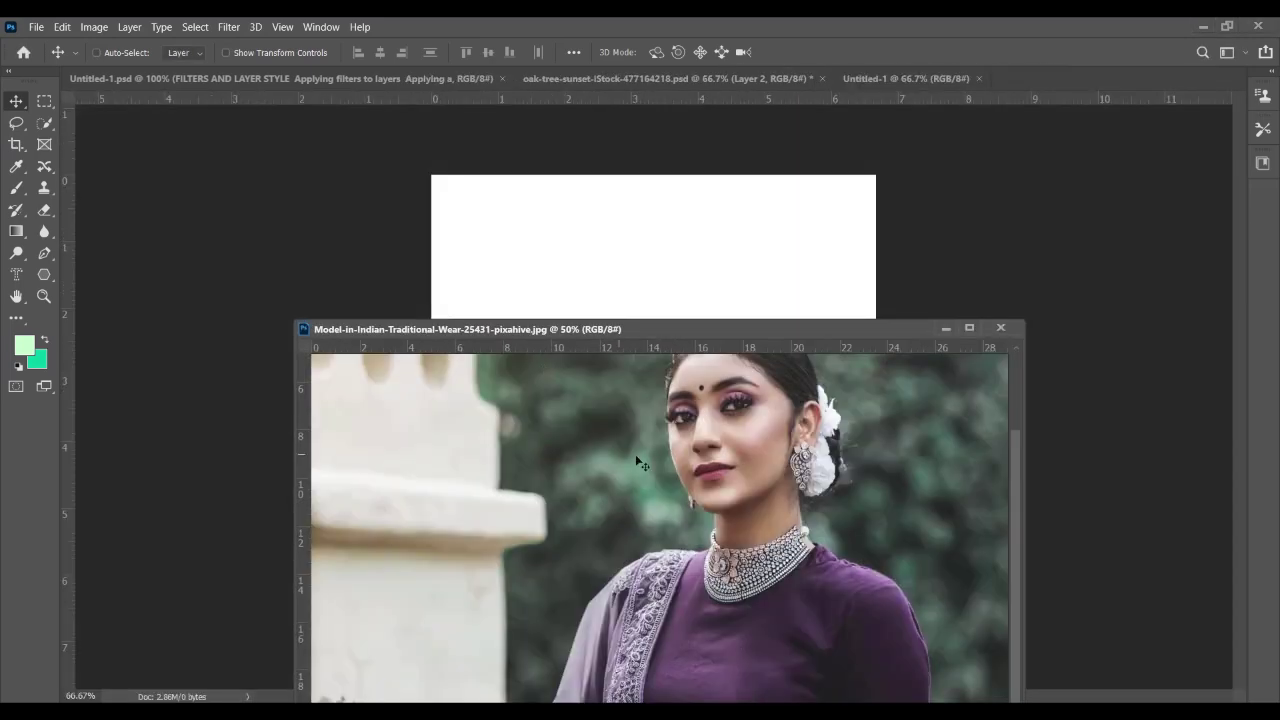
drag(635, 454, 696, 350)
click(1001, 328)
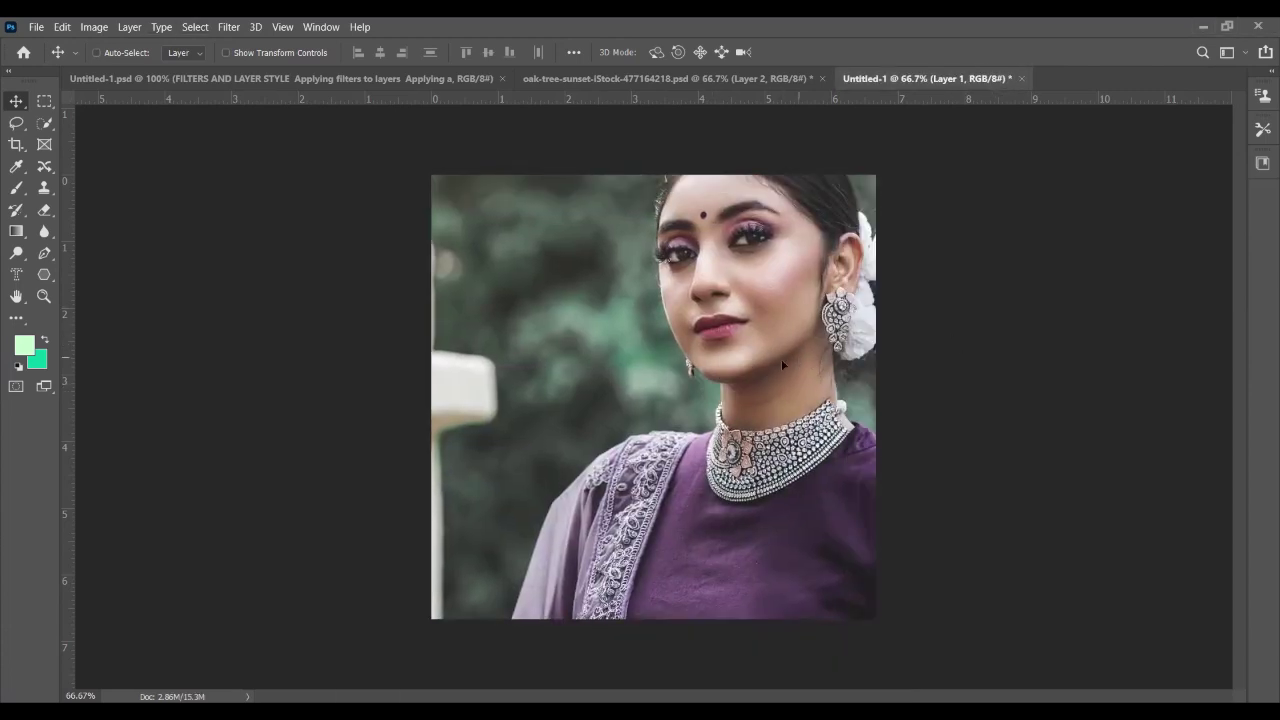
Reposition the model photo on the canvas and scale it down slightly so the head and shoulders fill the frame
drag(781, 359, 729, 410)
key(ctrl+t)
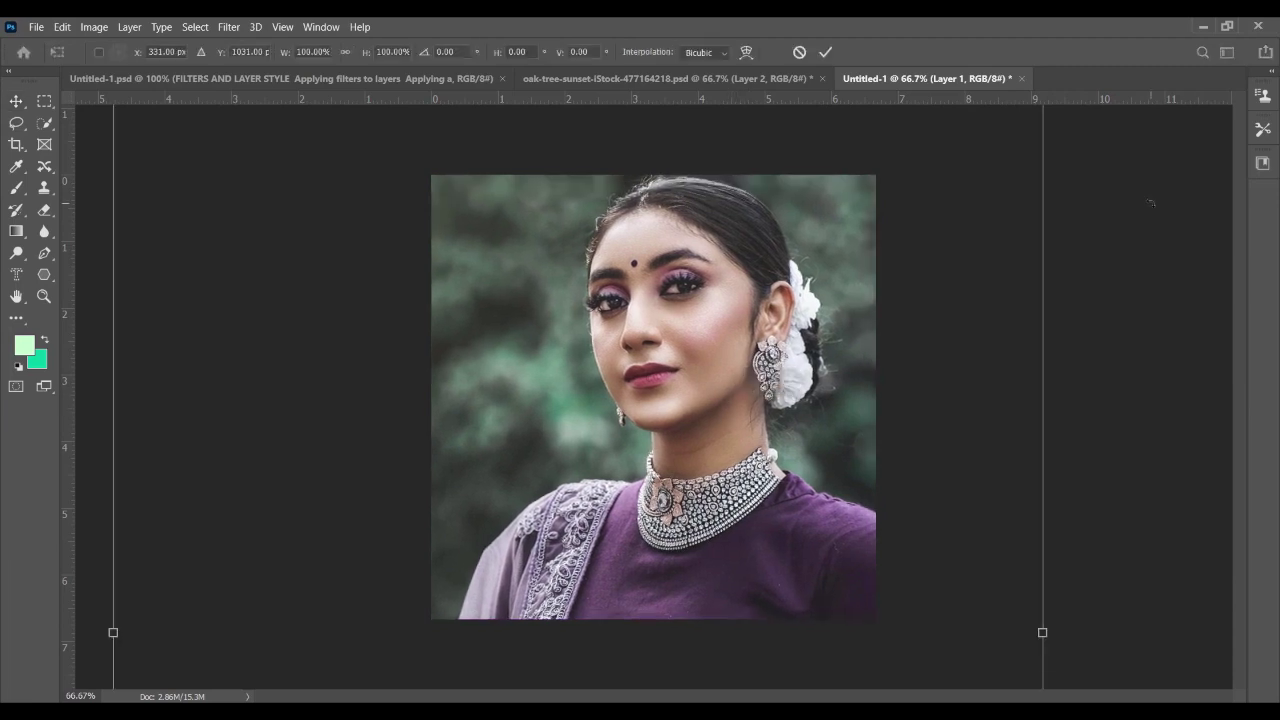
key(ctrl+minus)
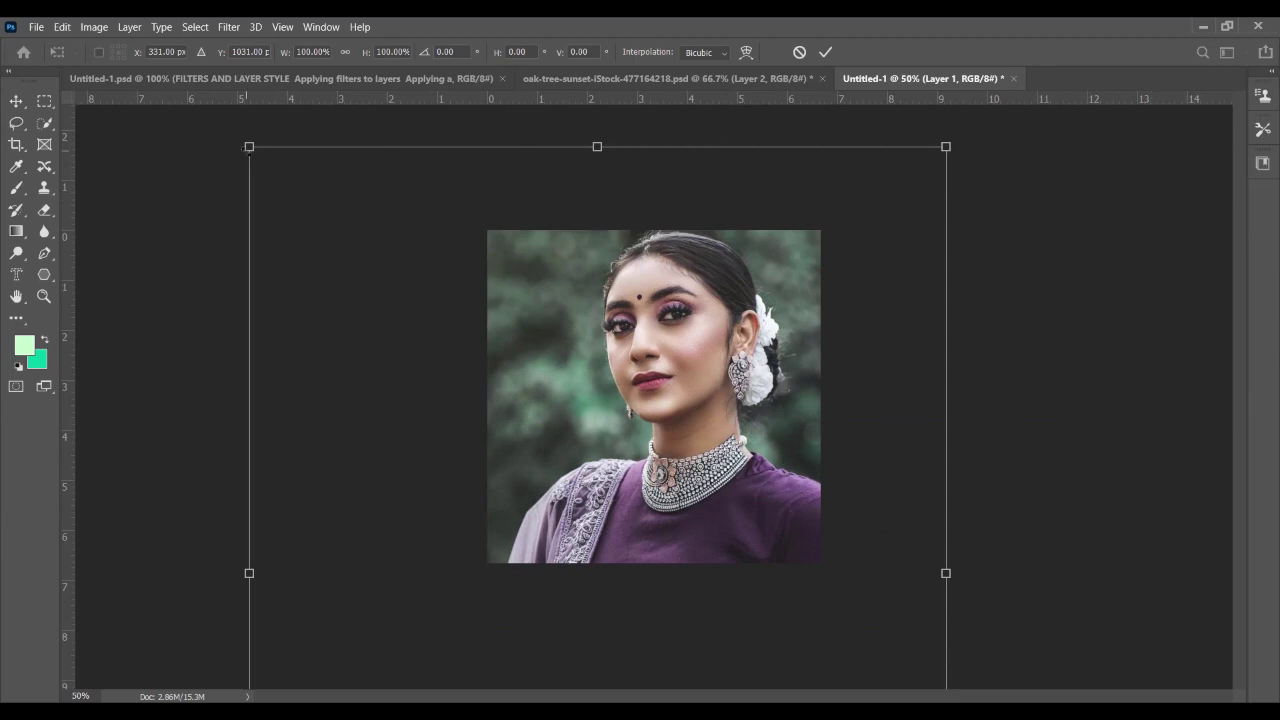
drag(249, 147, 281, 185)
drag(761, 386, 763, 355)
key(Return)
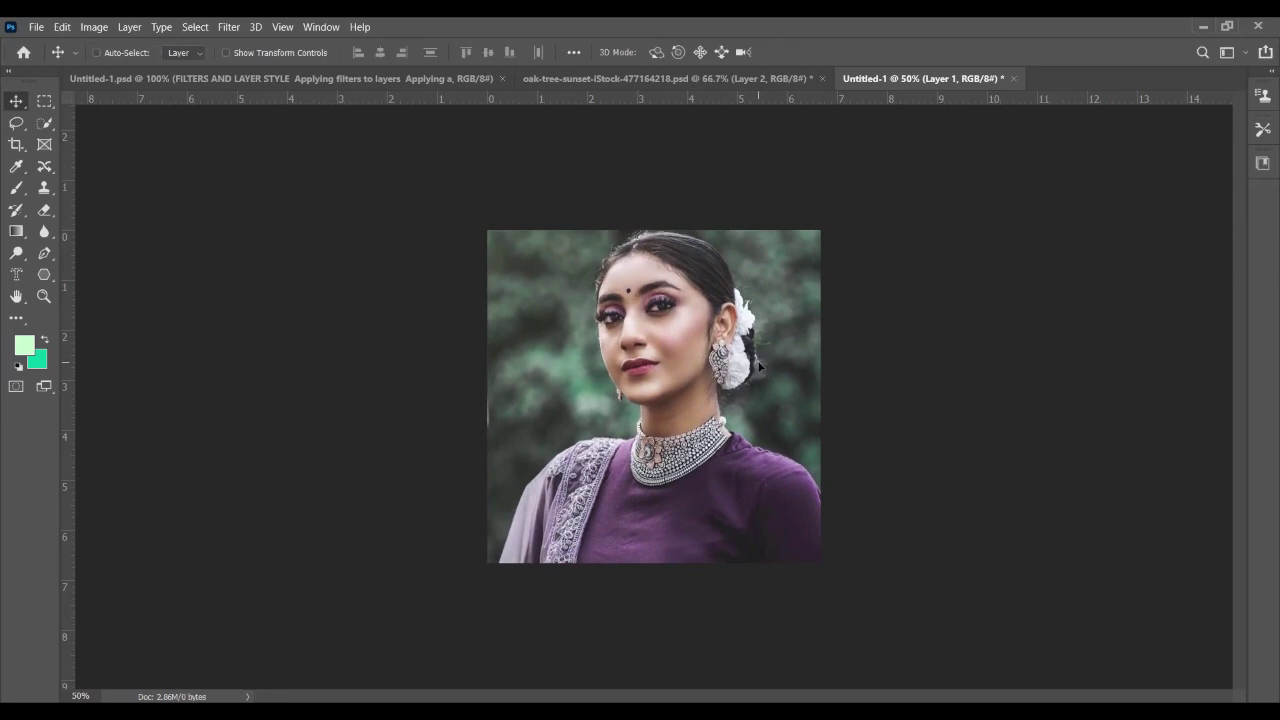
Display the document's layers and rename the photo layer as pic1
click(321, 27)
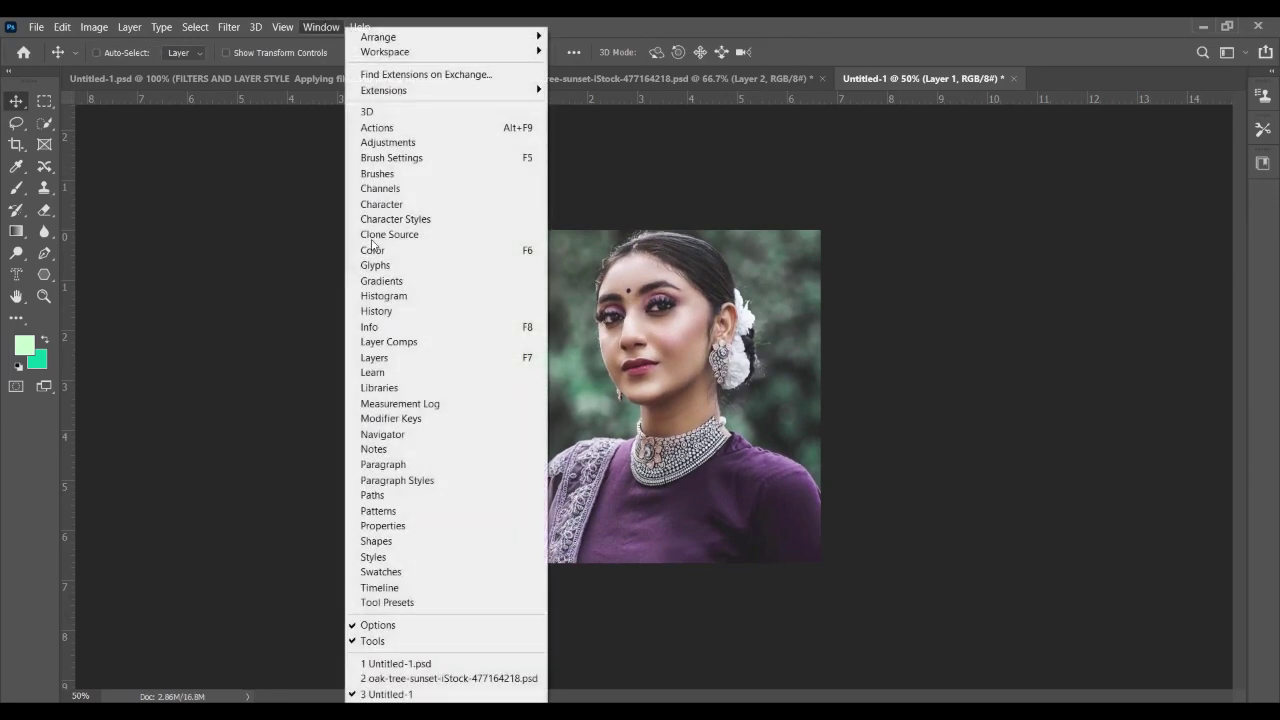
click(381, 359)
drag(934, 197, 1048, 80)
double_click(1025, 204)
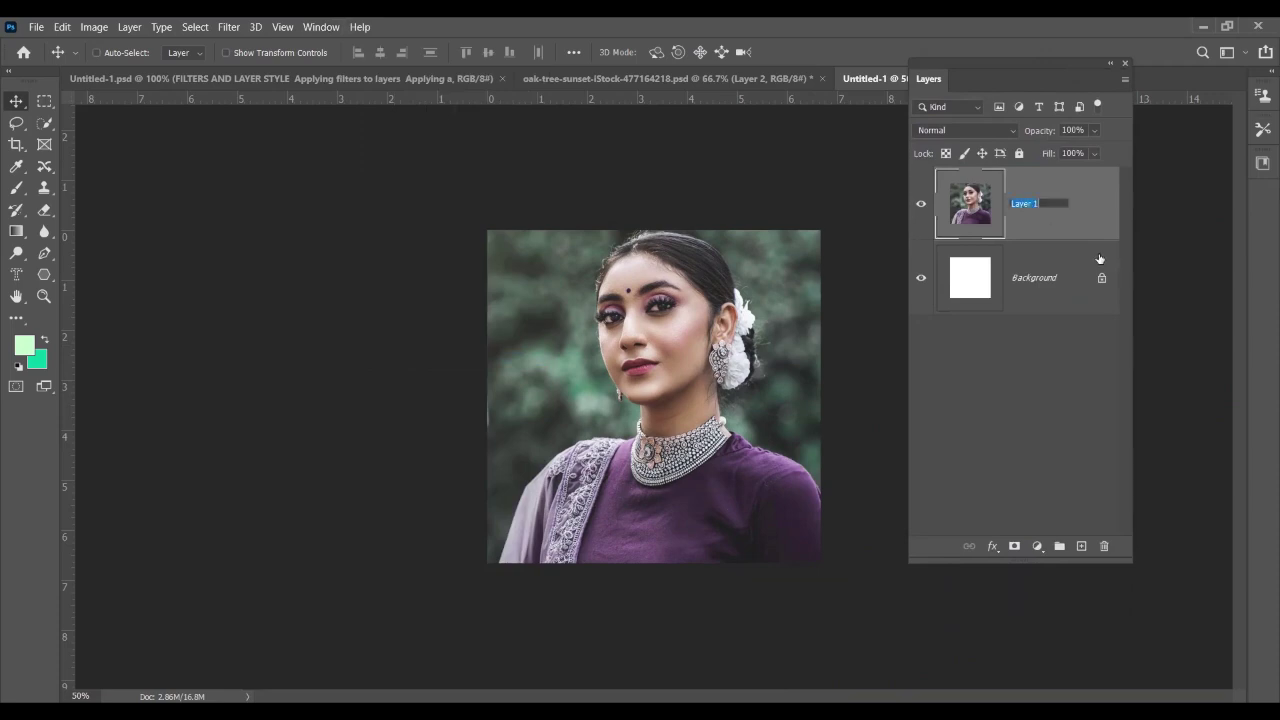
text(pic1)
key(Return)
Duplicate the pic1 layer and rename the copy as pic2
drag(1034, 200, 1082, 545)
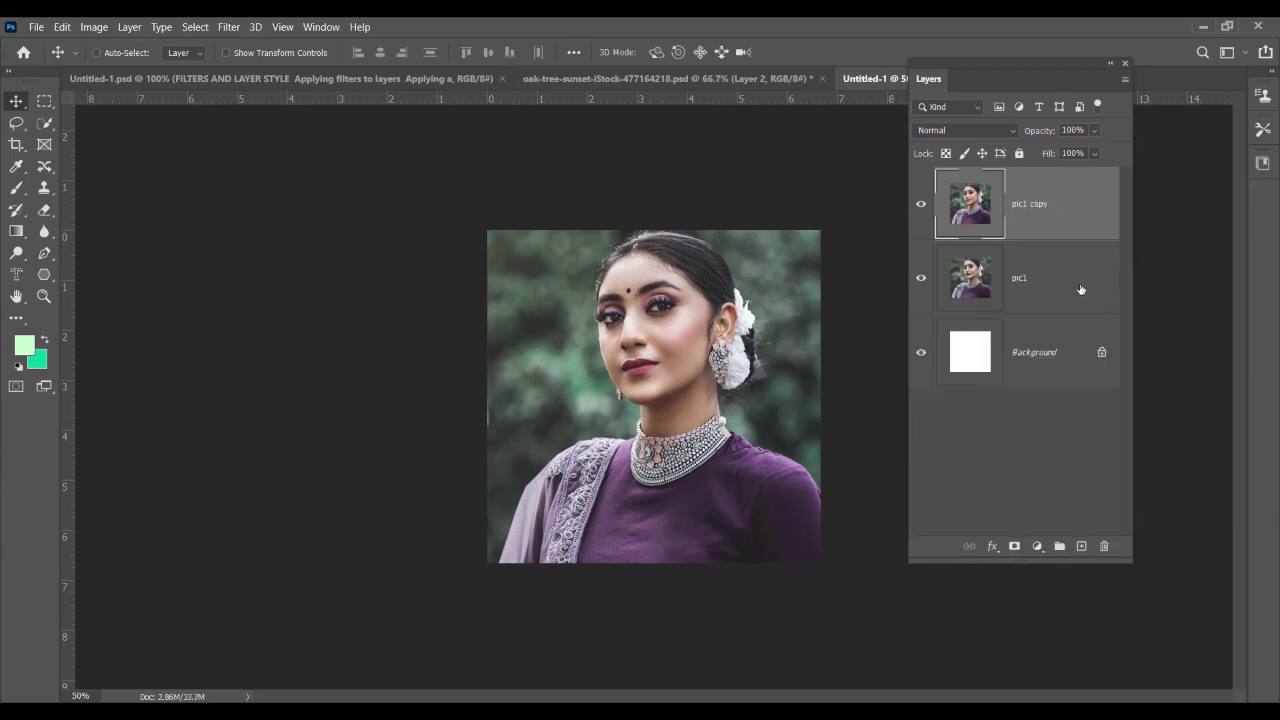
click(1020, 207)
text(pic2)
key(Return)
click(1039, 265)
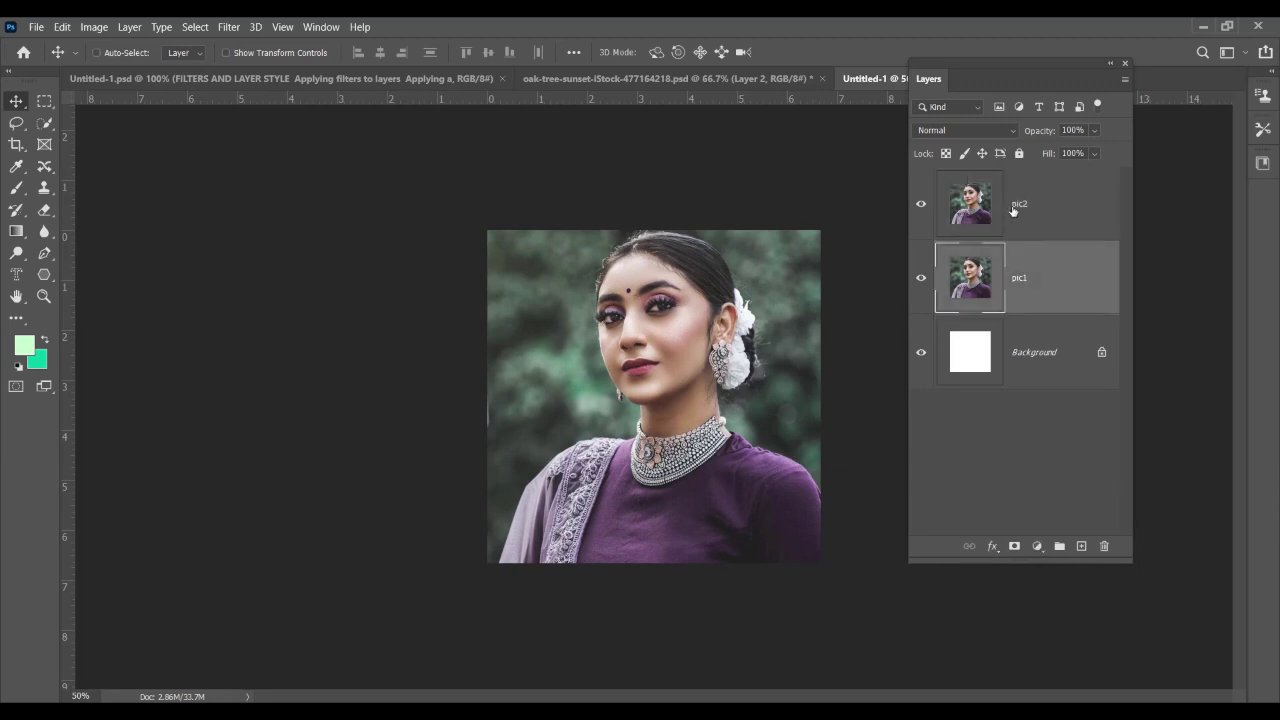
Convert the pic2 layer to black and white with the Black & White adjustment, customizing the Reds and Yellows levels
click(1015, 210)
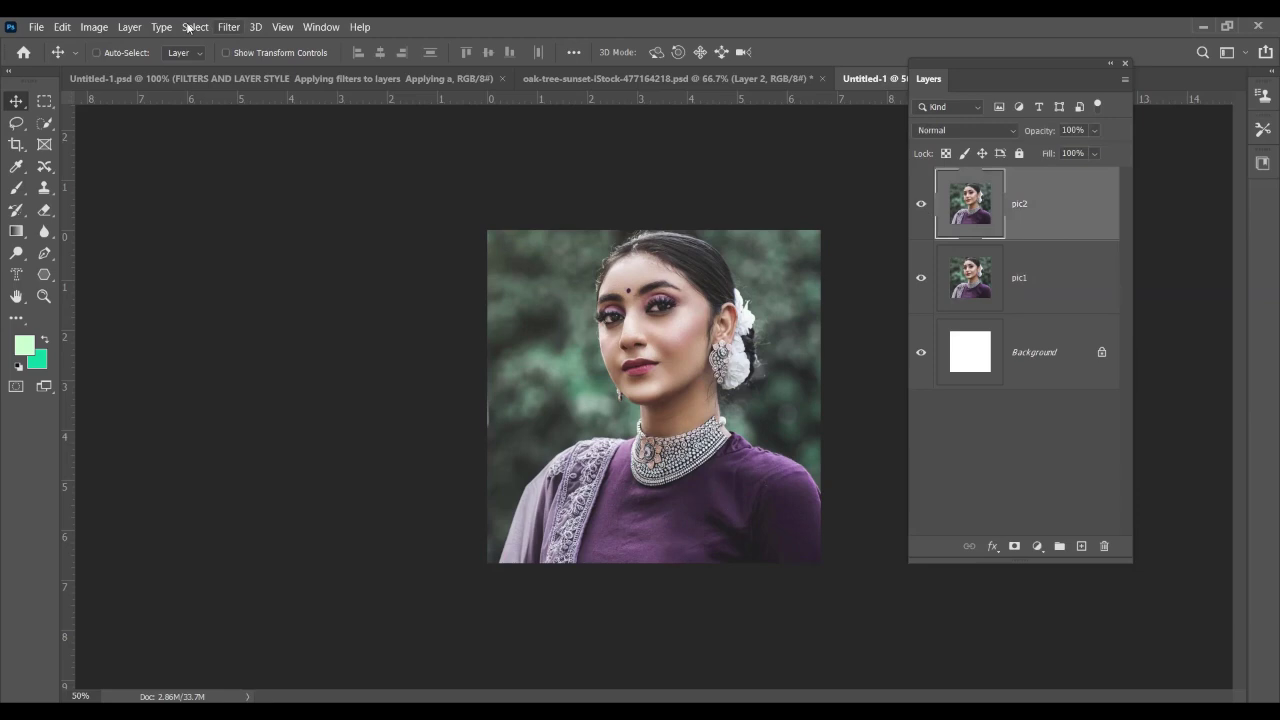
click(129, 27)
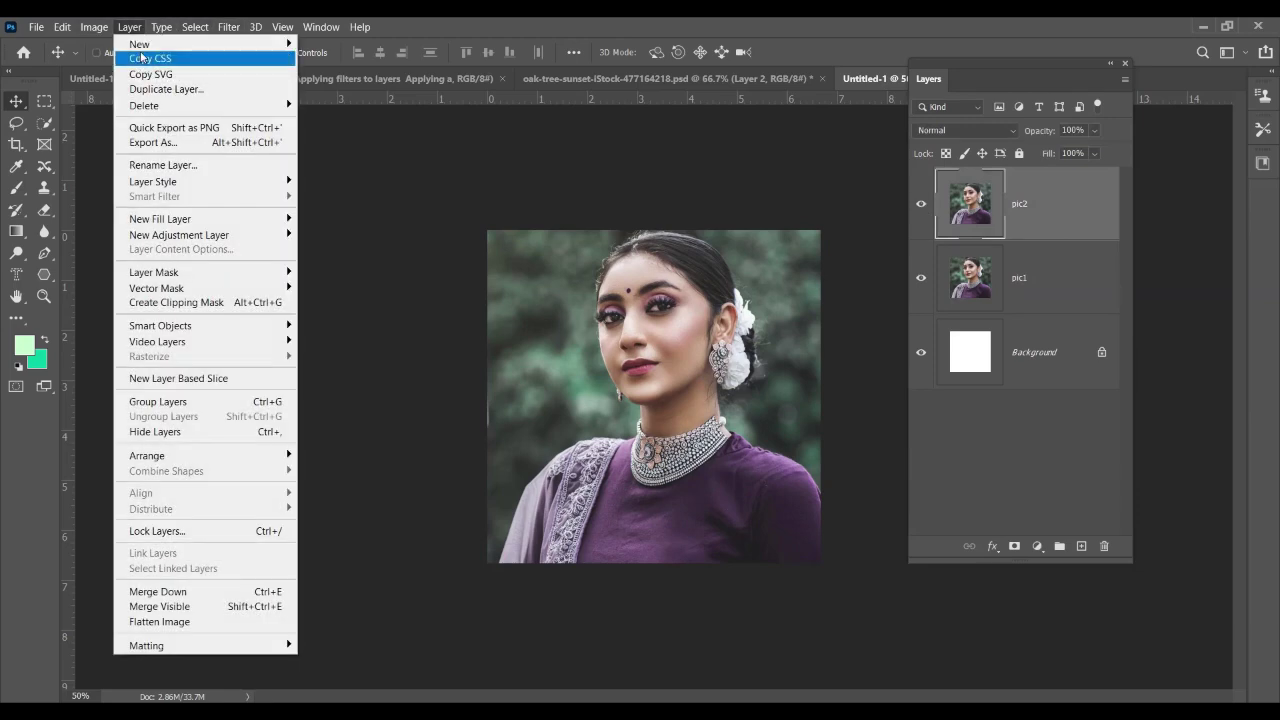
mouse_move(100, 35)
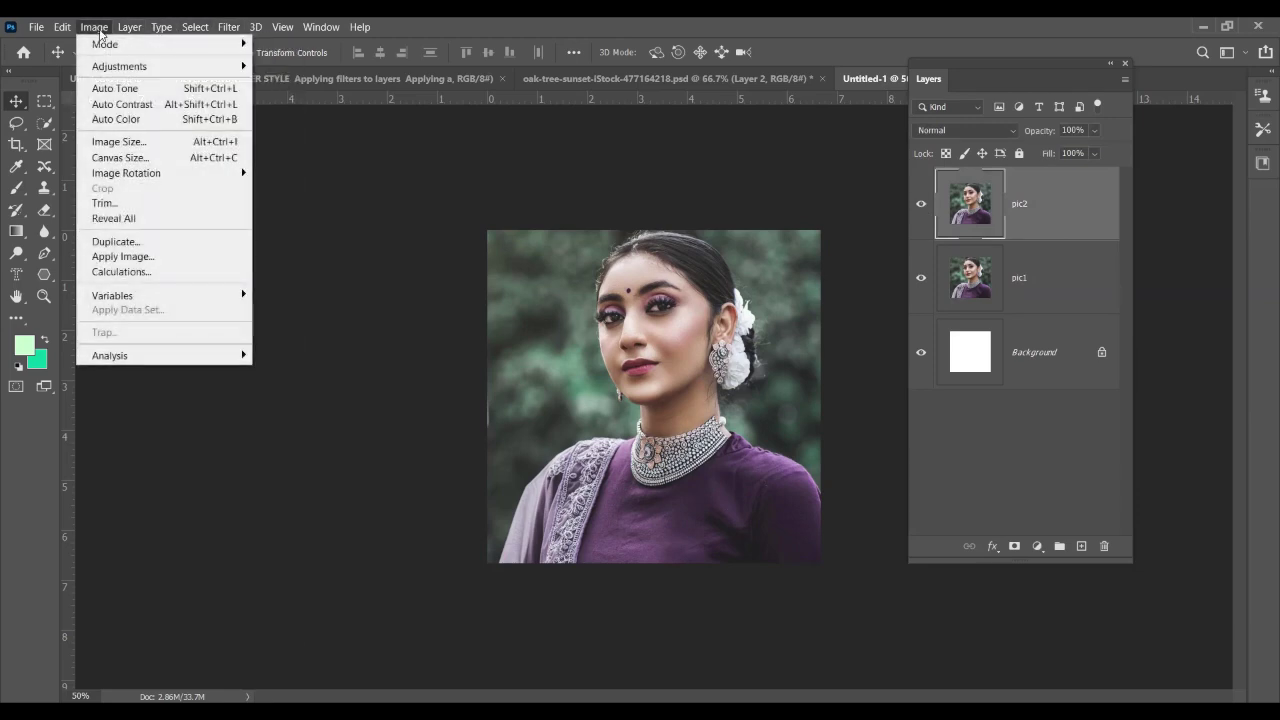
click(96, 35)
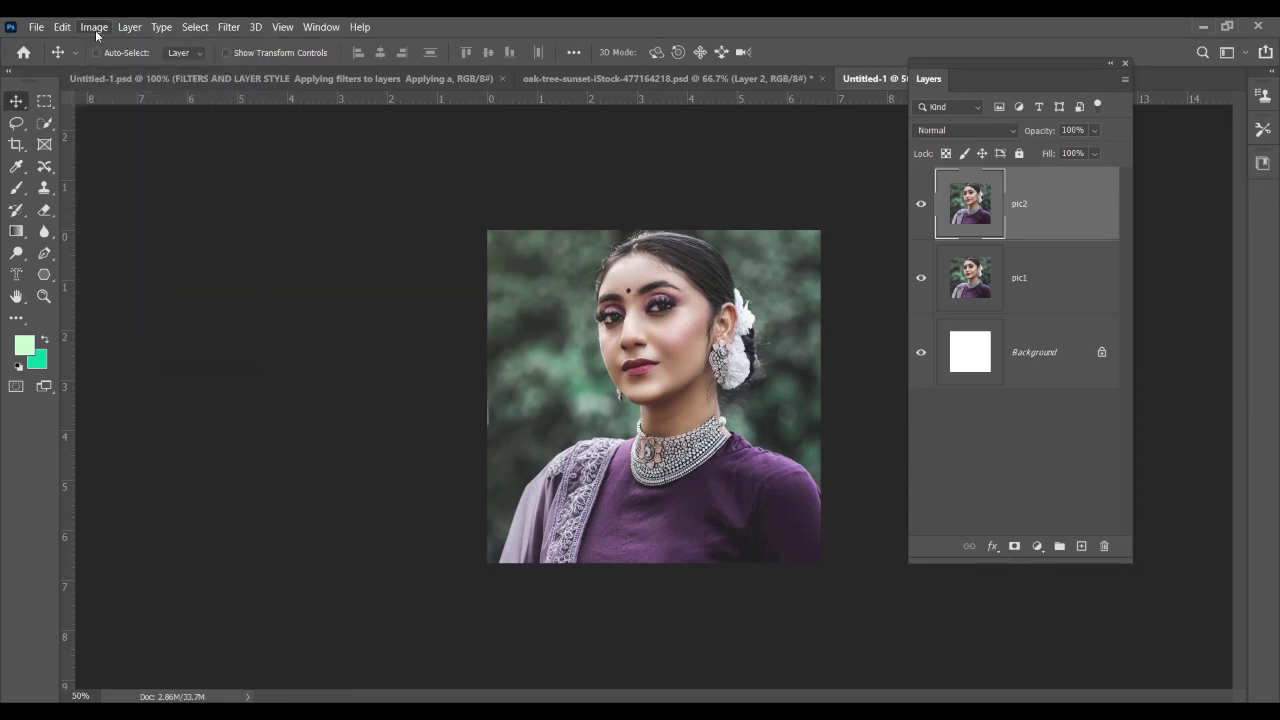
click(94, 30)
mouse_move(130, 72)
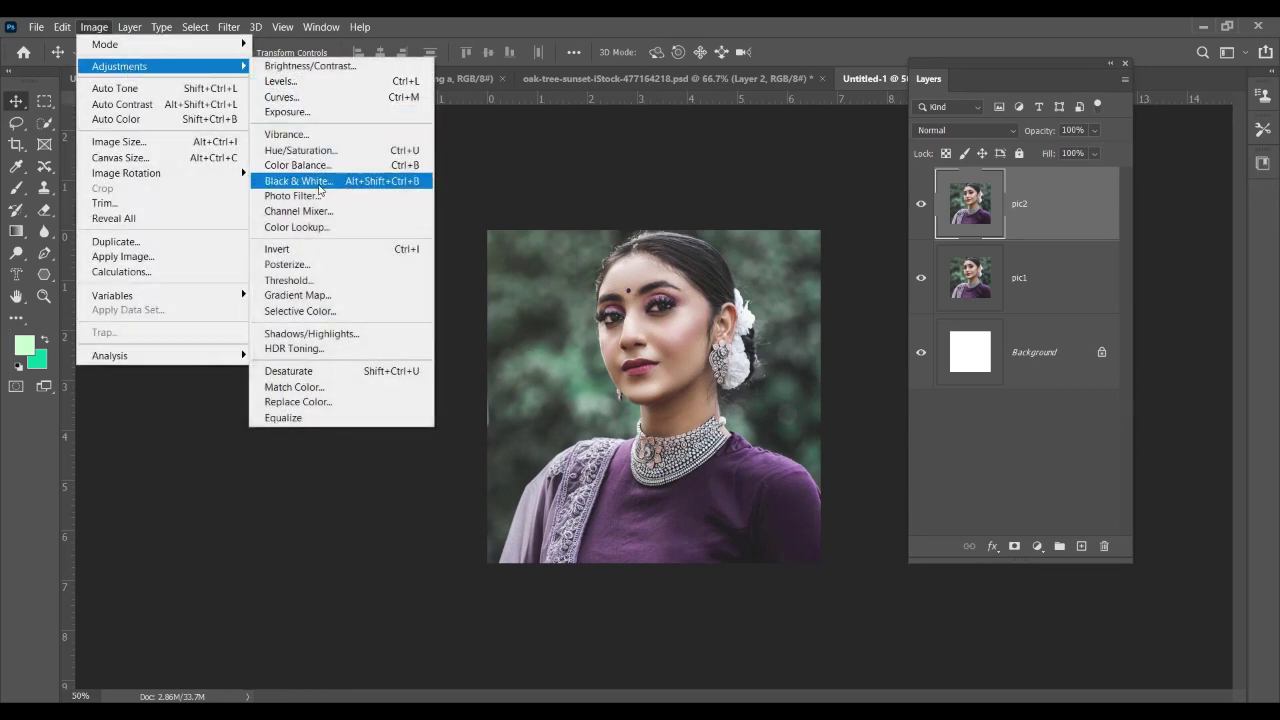
click(325, 183)
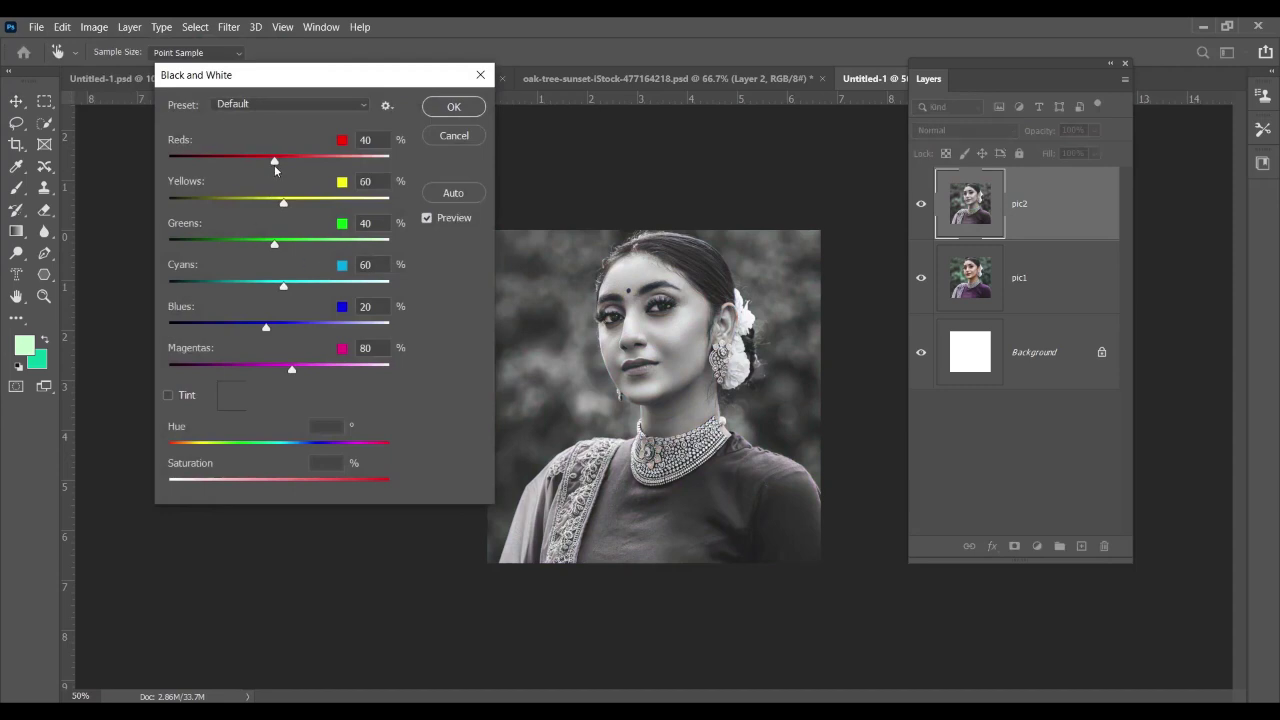
drag(274, 156, 210, 157)
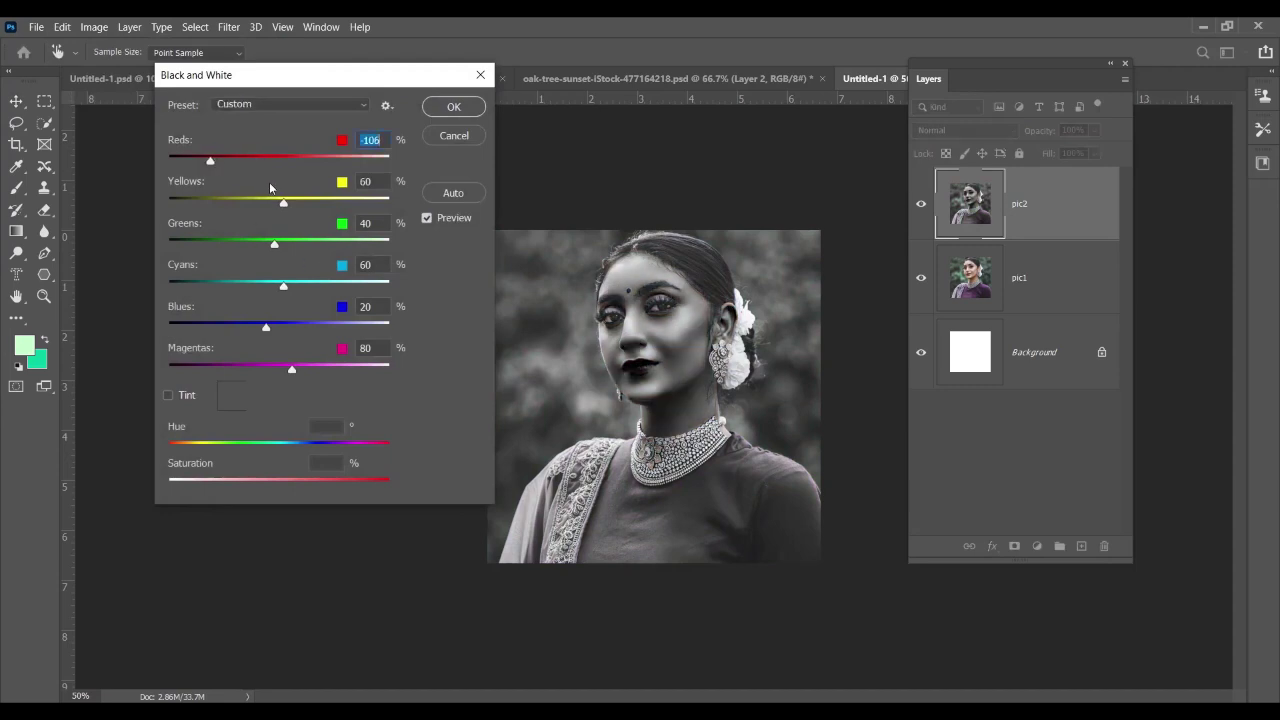
drag(284, 204, 249, 201)
mouse_move(212, 161)
mouse_down()
mouse_move(347, 160)
mouse_move(402, 177)
mouse_move(214, 163)
mouse_up()
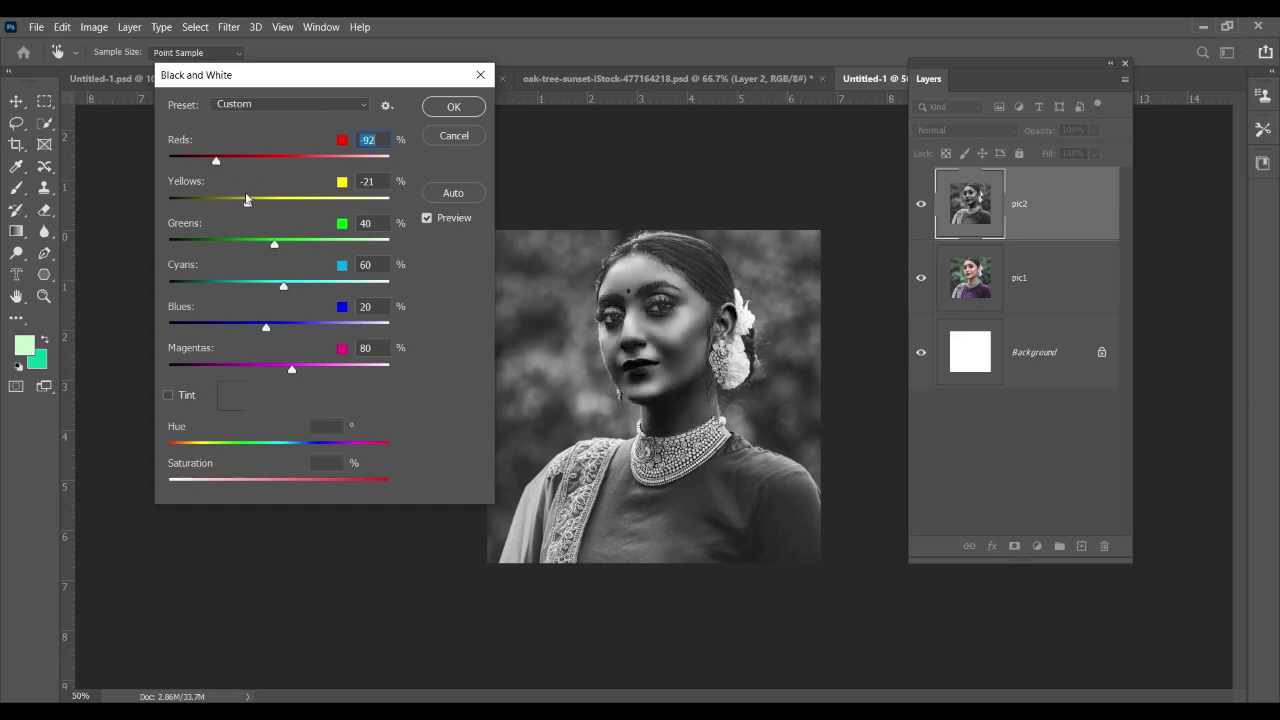
mouse_move(268, 205)
mouse_down()
mouse_move(252, 169)
mouse_move(228, 166)
mouse_move(277, 171)
mouse_move(270, 203)
mouse_up()
click(460, 112)
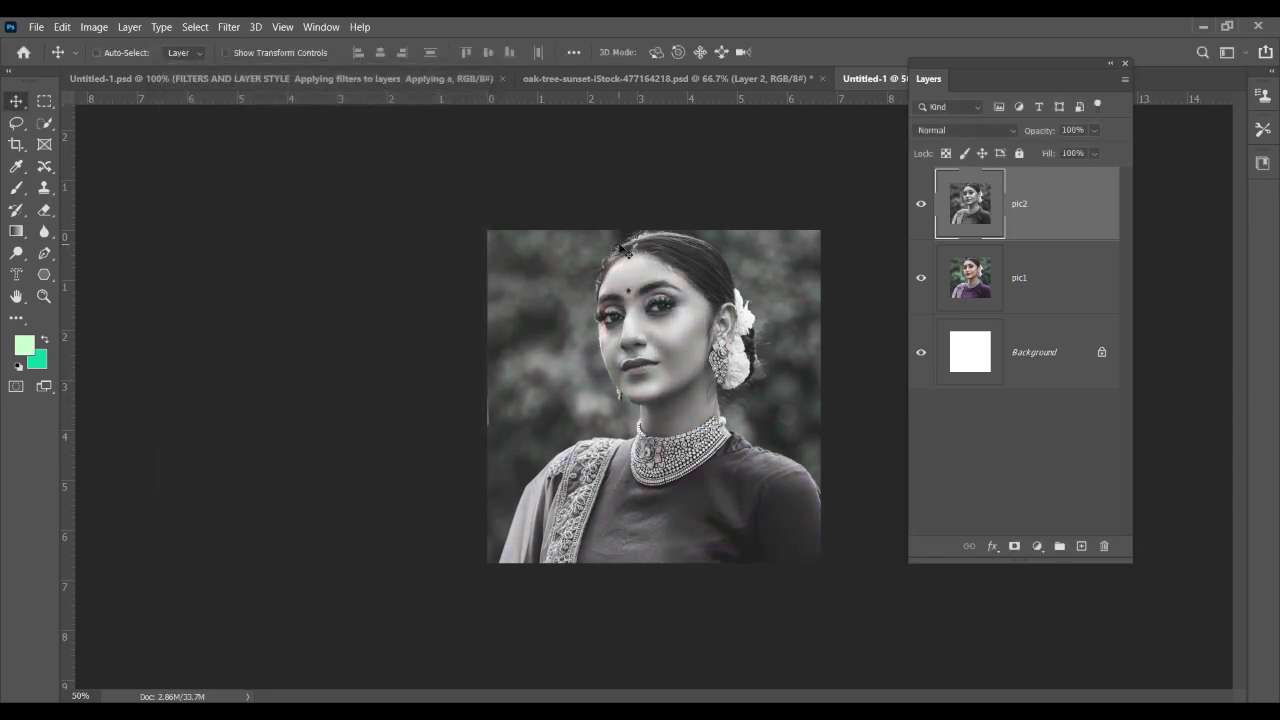
Add a layer mask to the pic2 layer and compare the black-and-white image with the color photo beneath it
key(ctrl+plus)
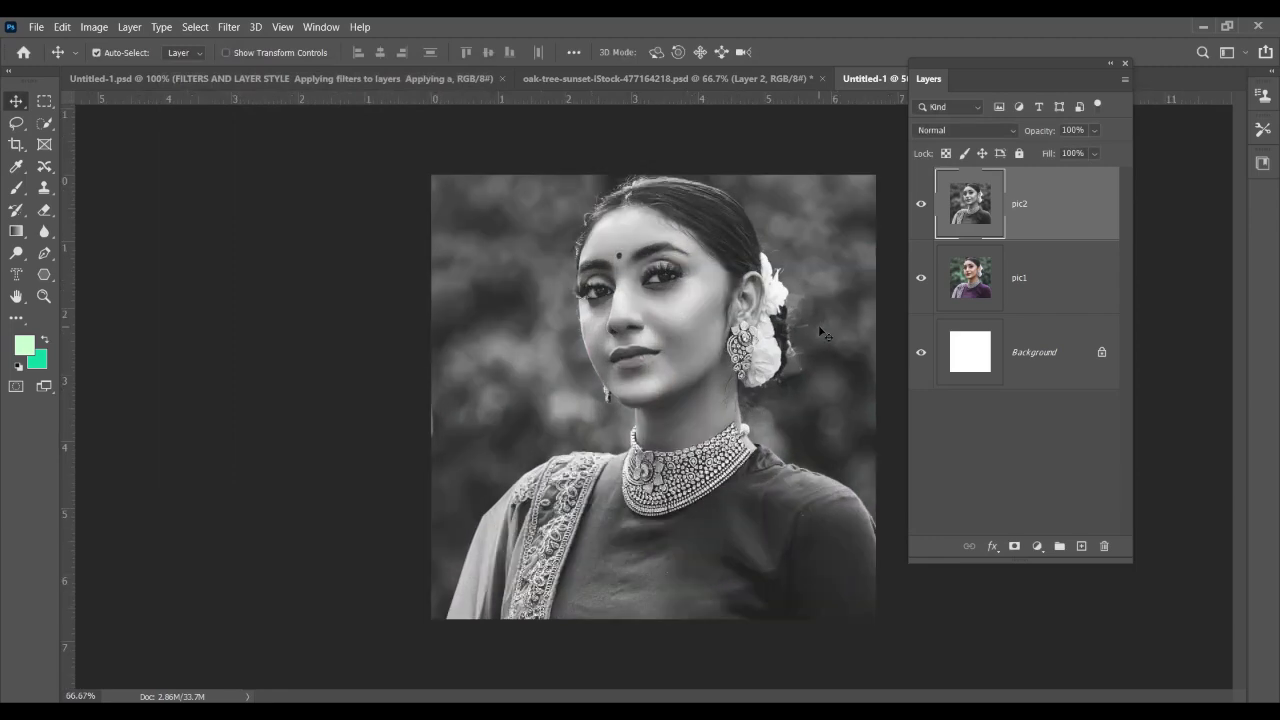
click(921, 204)
click(921, 204)
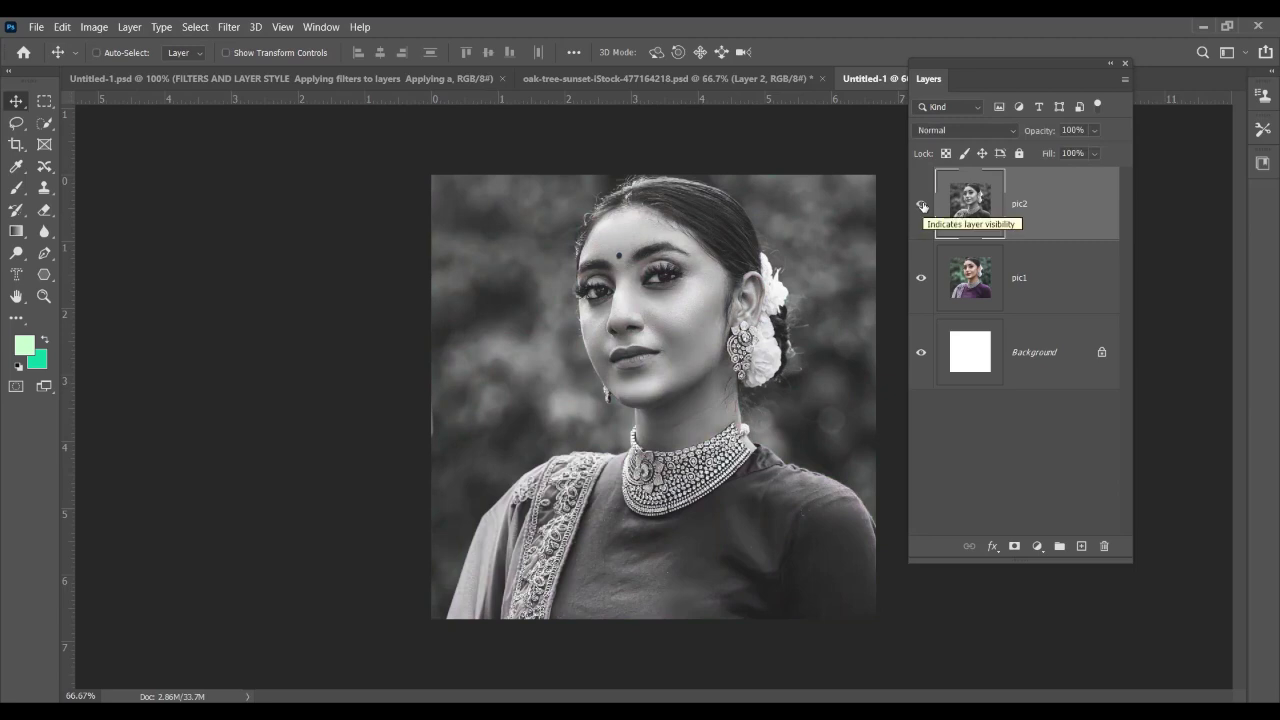
click(920, 284)
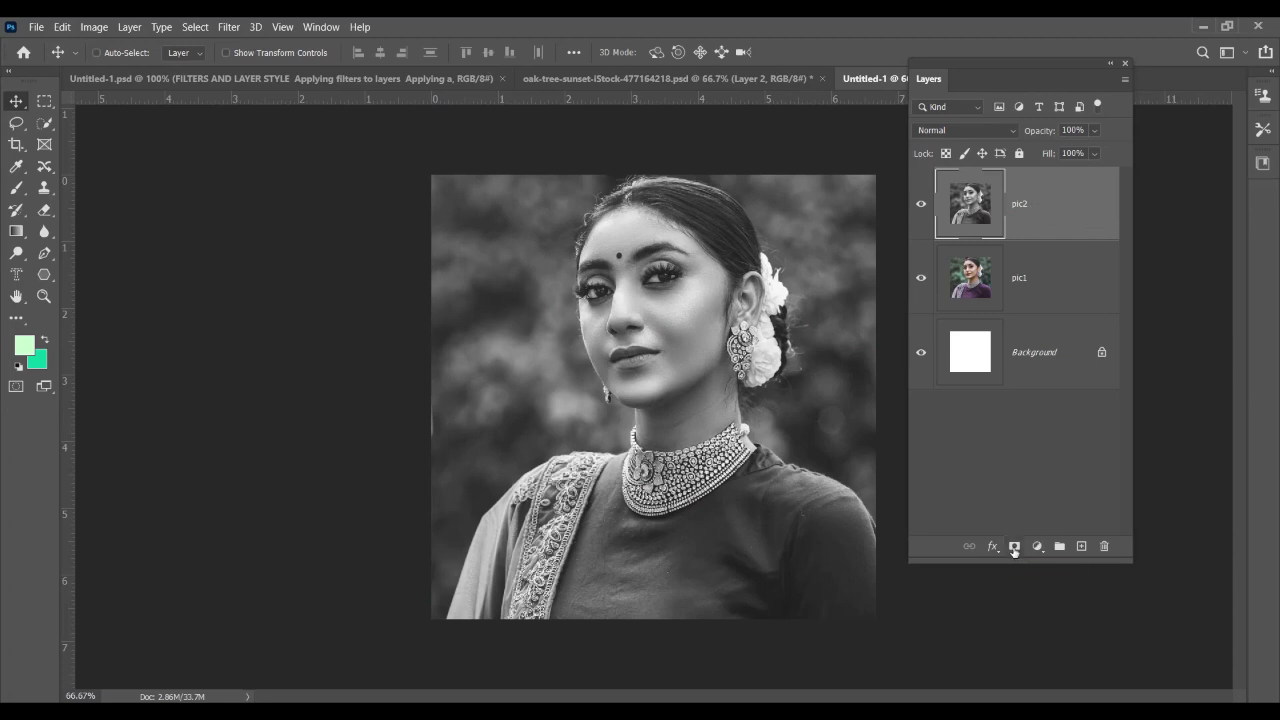
click(1014, 547)
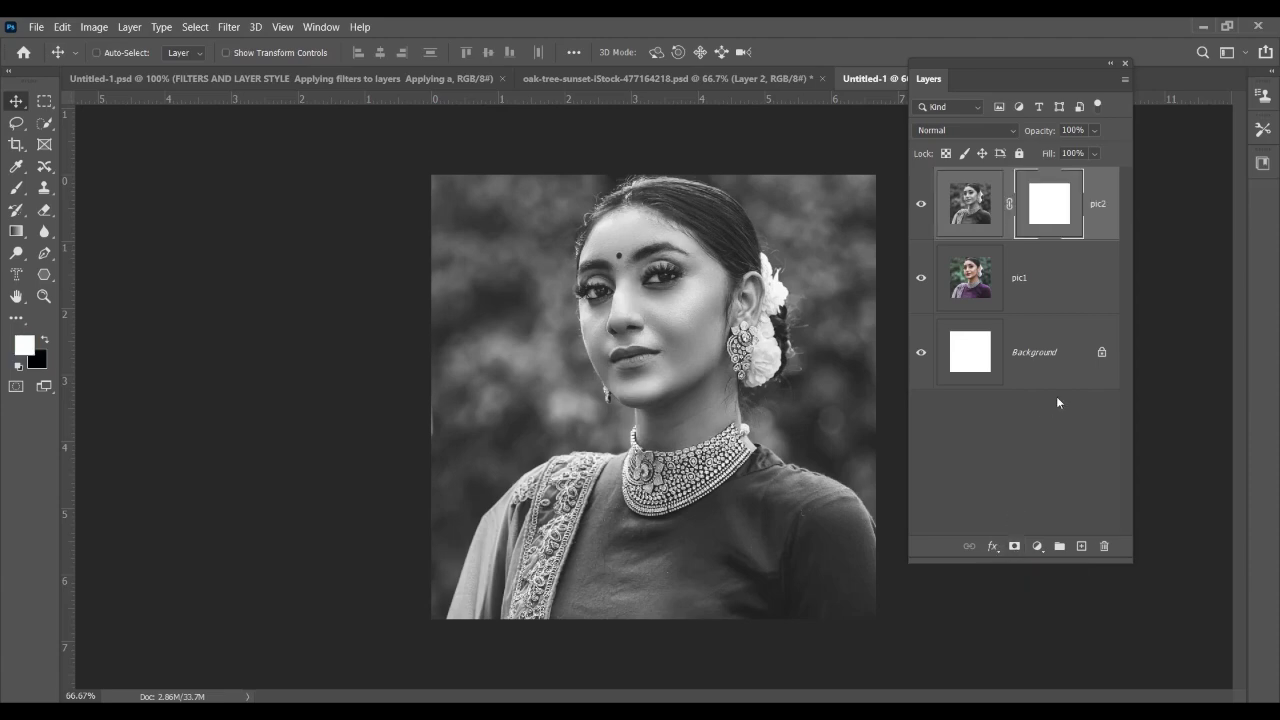
key(ctrl+plus)
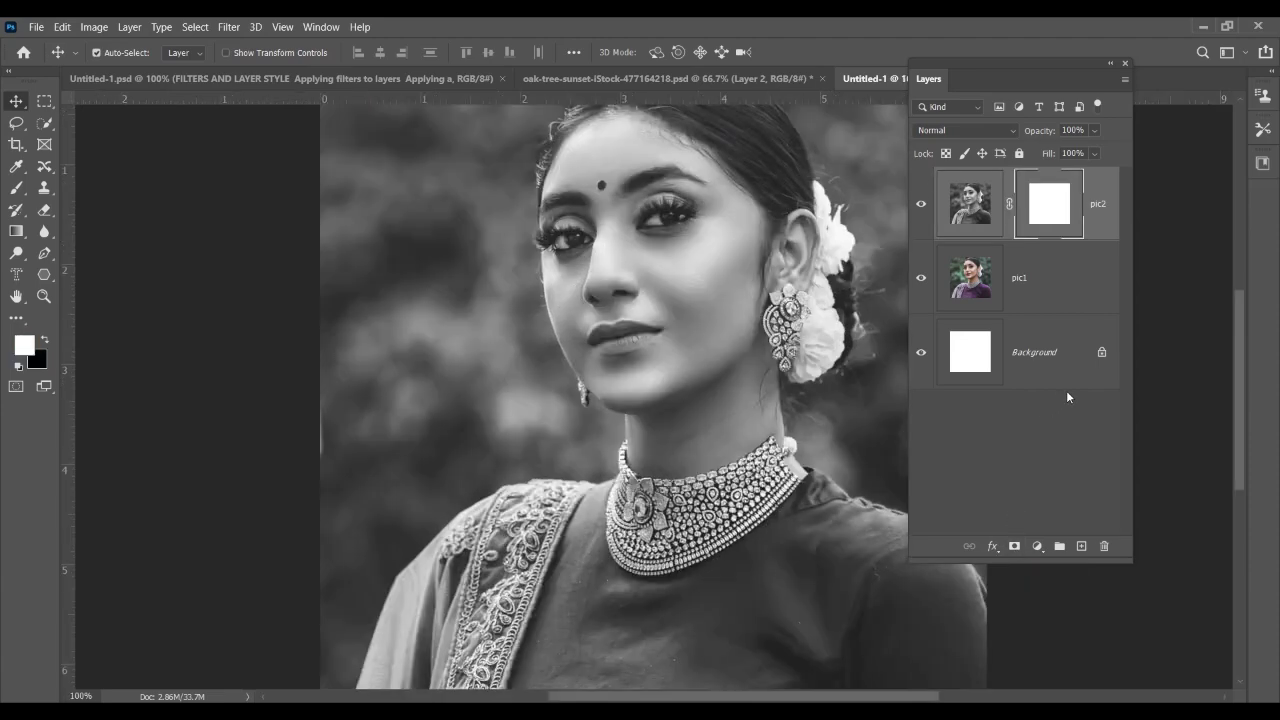
key(ctrl+plus)
key(ctrl+minus)
drag(710, 311, 701, 358)
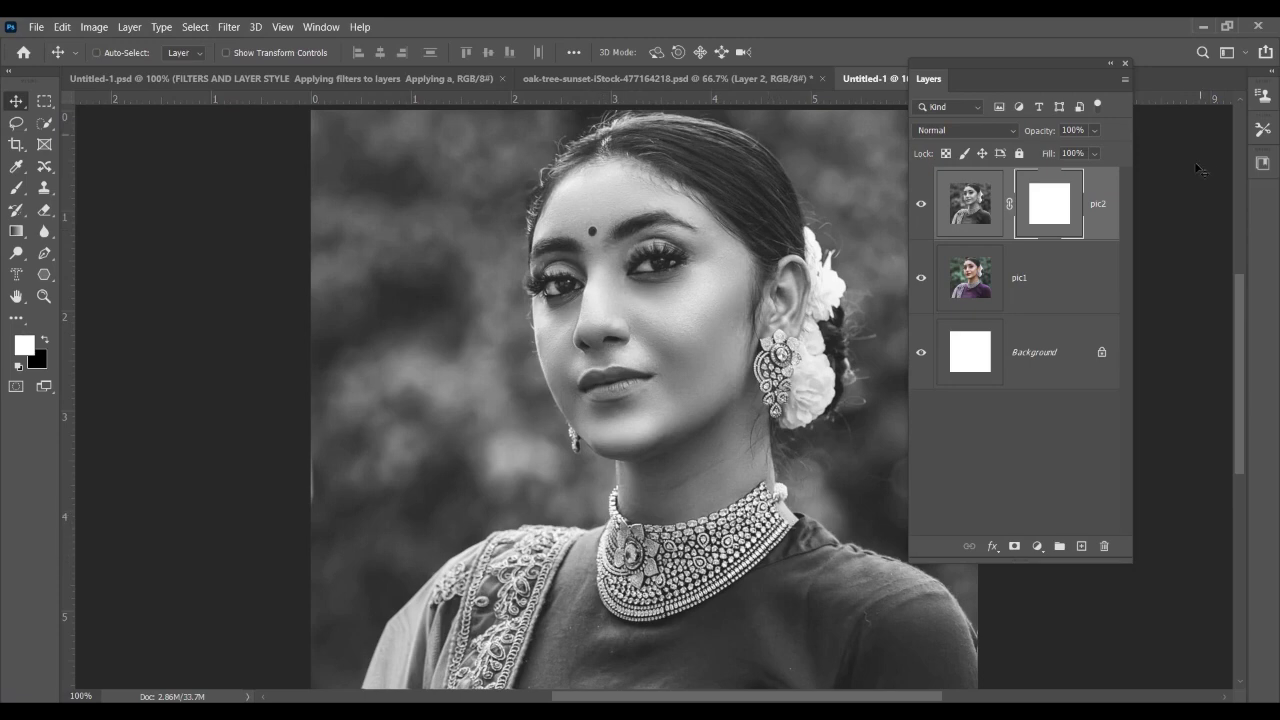
click(922, 206)
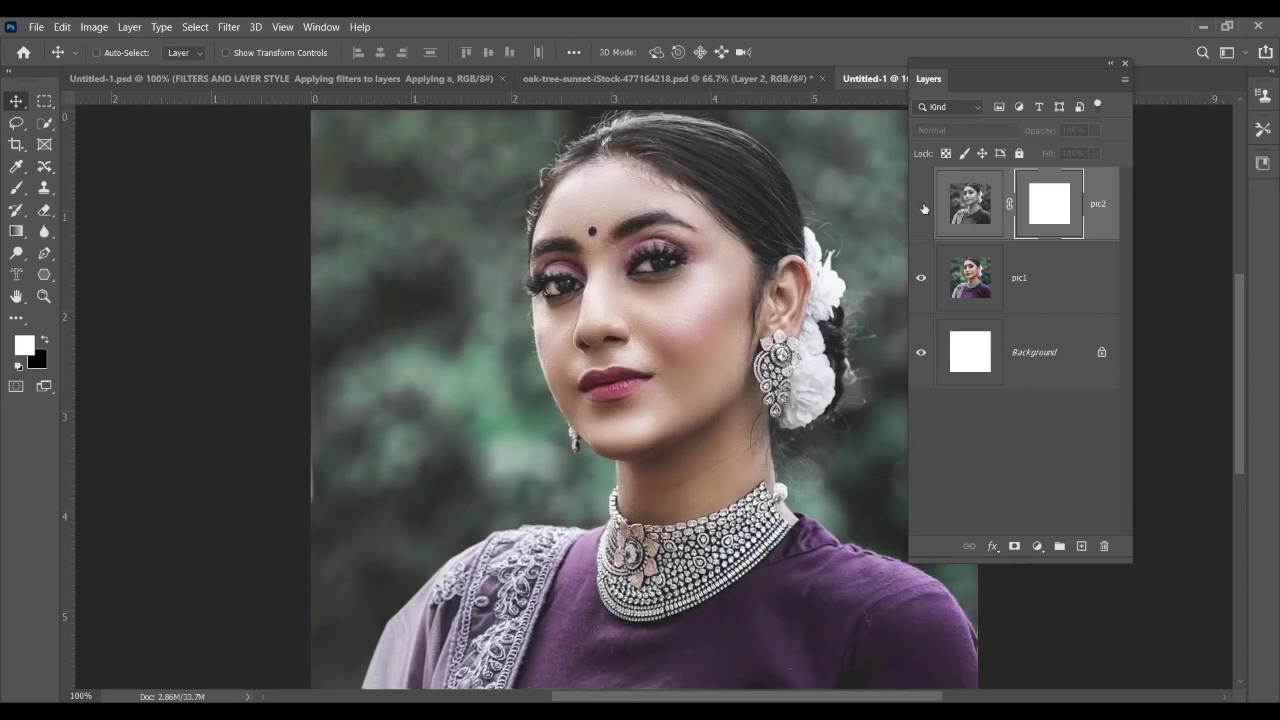
click(922, 206)
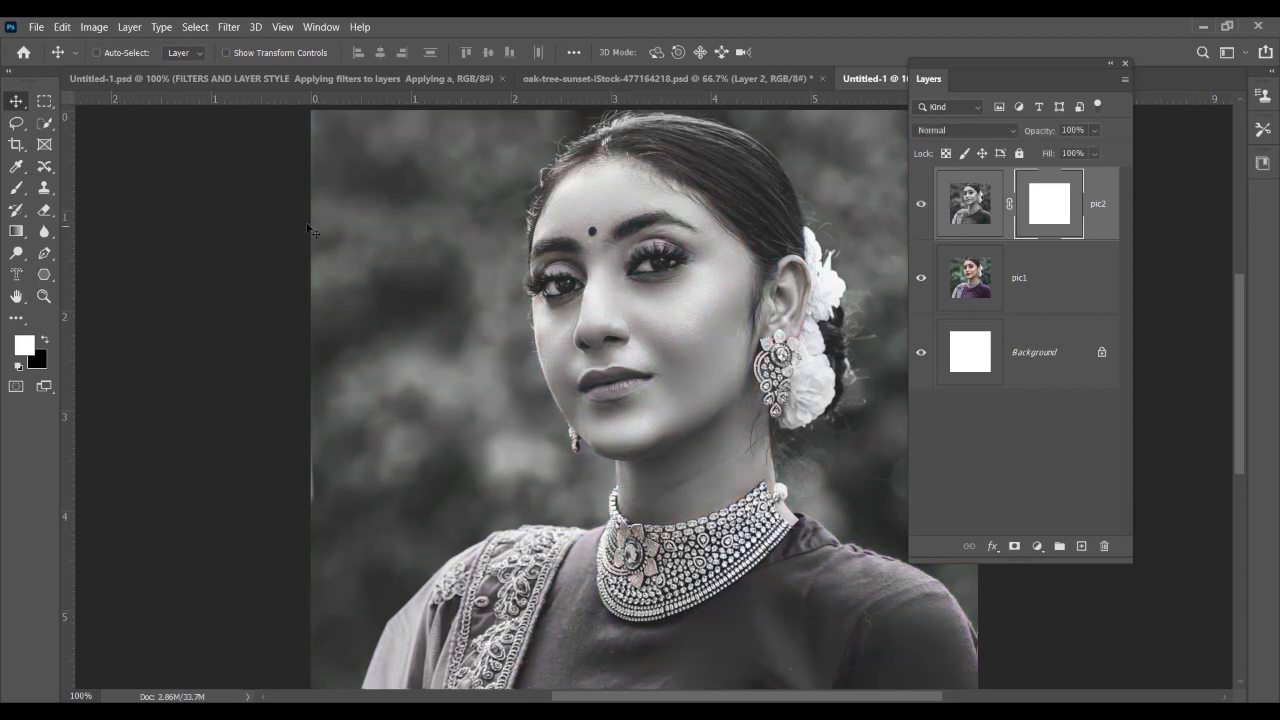
Set up the Brush tool with Normal mode and a size of 35 for working on the face in the pic2 mask
click(18, 189)
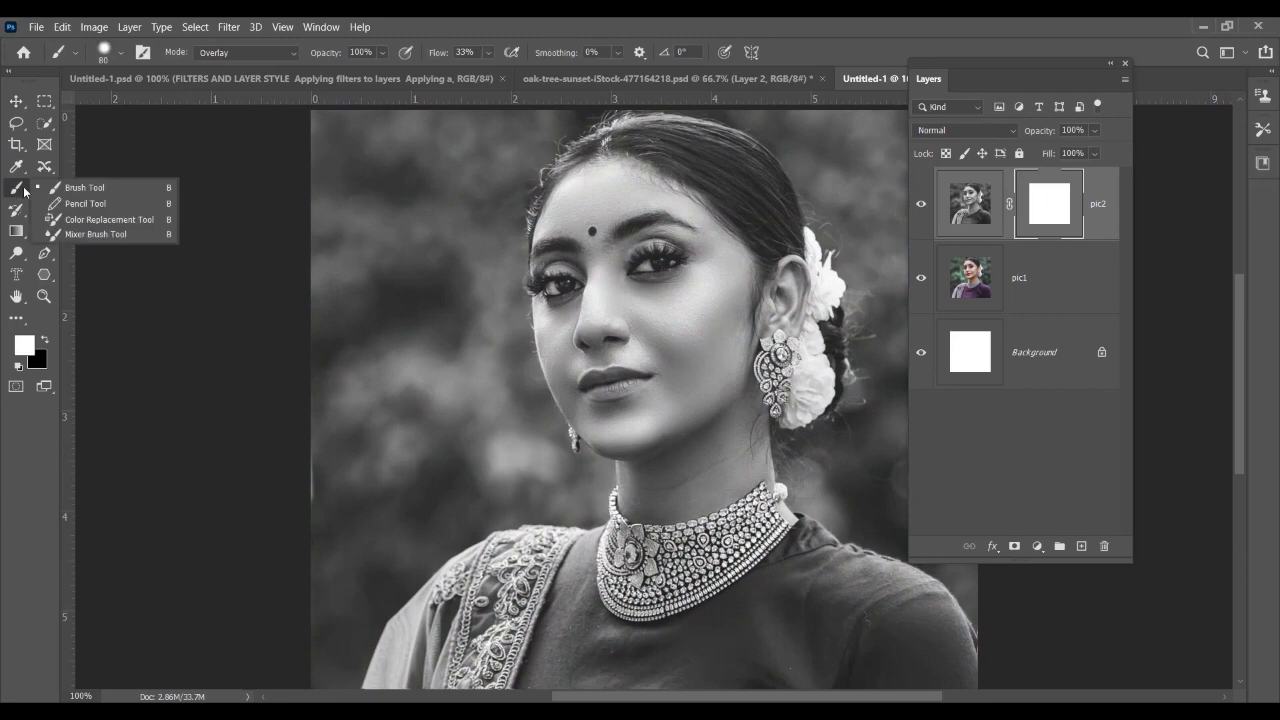
click(117, 56)
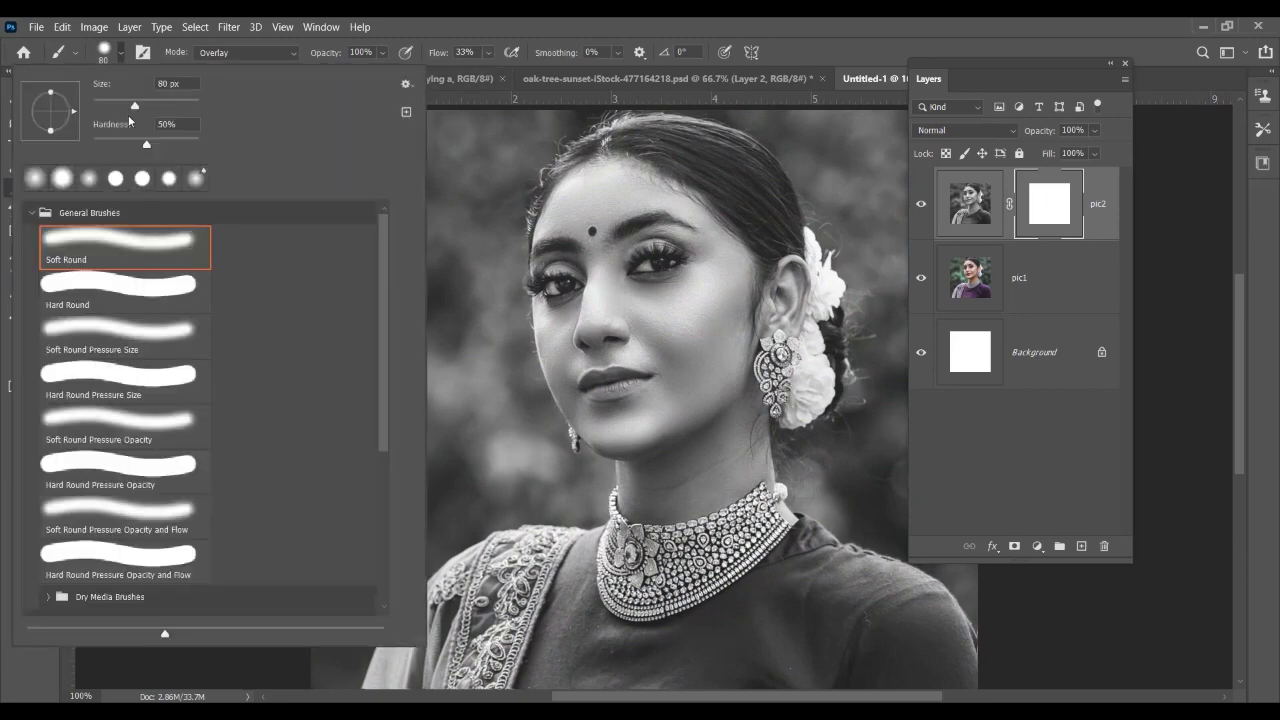
click(290, 53)
click(267, 69)
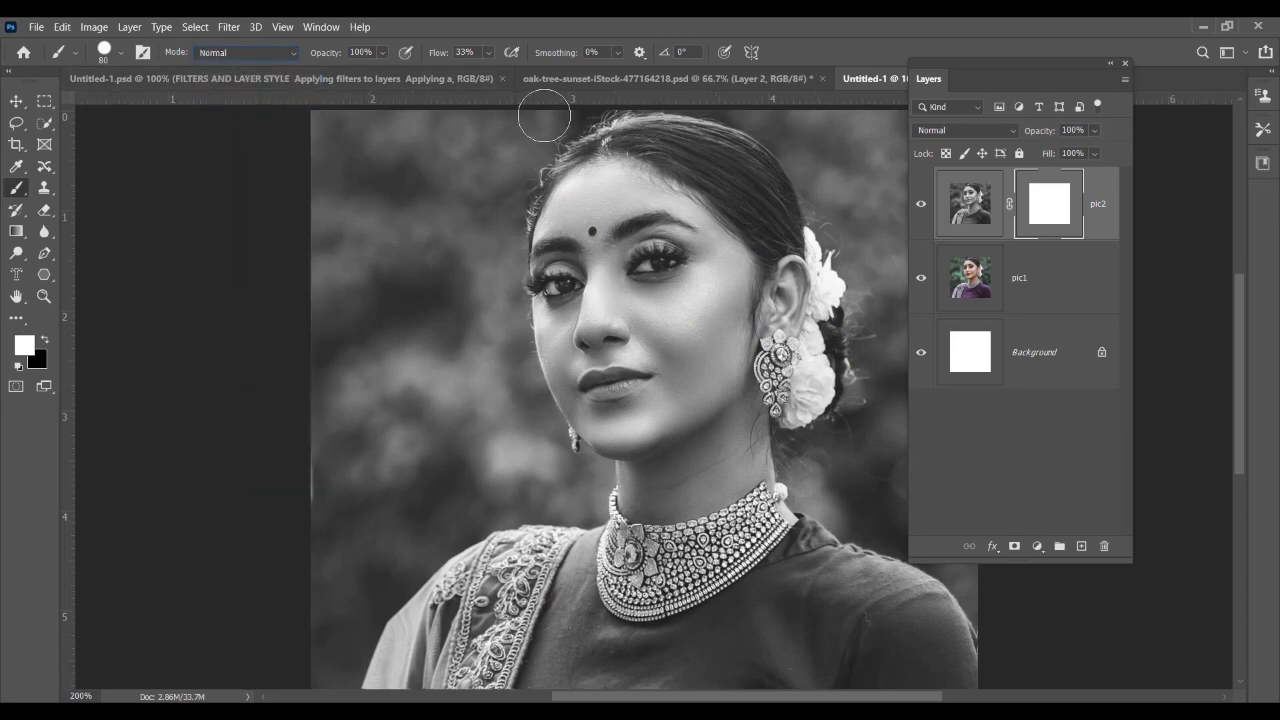
key(ctrl+plus)
key(ctrl+plus)
drag(566, 137, 508, 425)
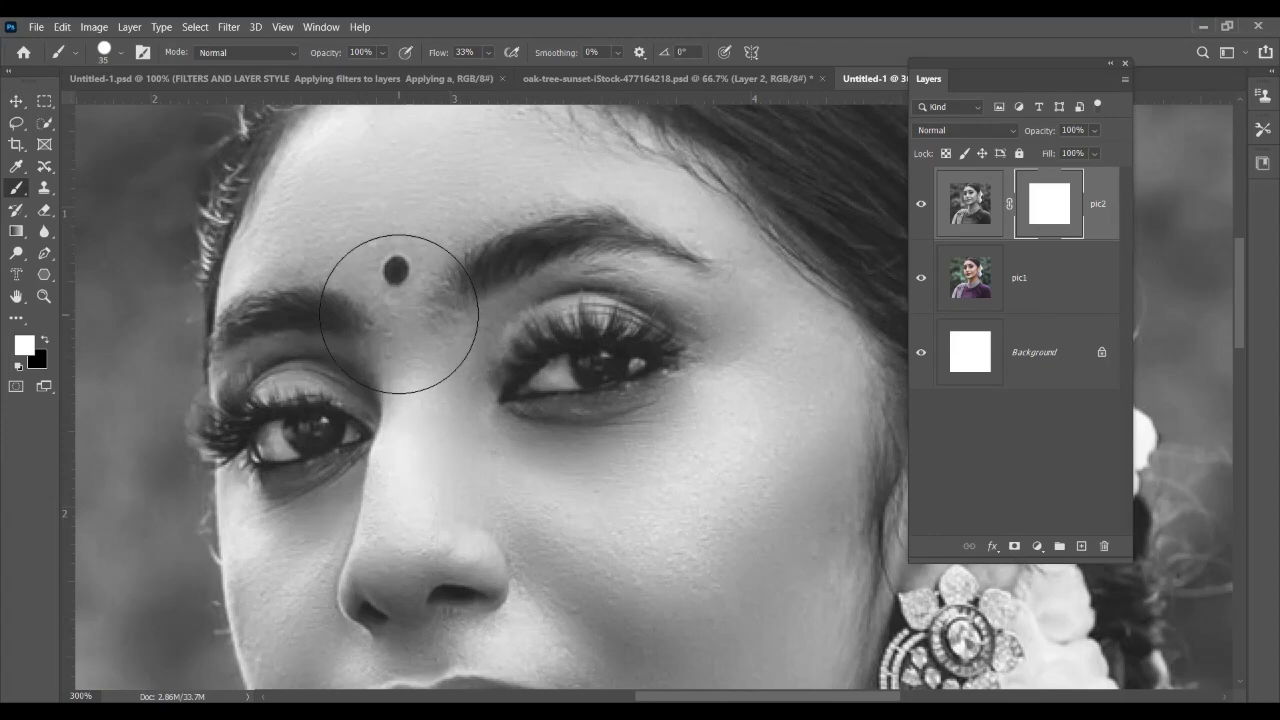
Reveal the color of the forehead bindi by painting black on the pic2 mask with a size 9 brush
key(bracketleft)
key(bracketleft)
key(bracketleft)
key(bracketleft)
key(bracketleft)
key(bracketleft)
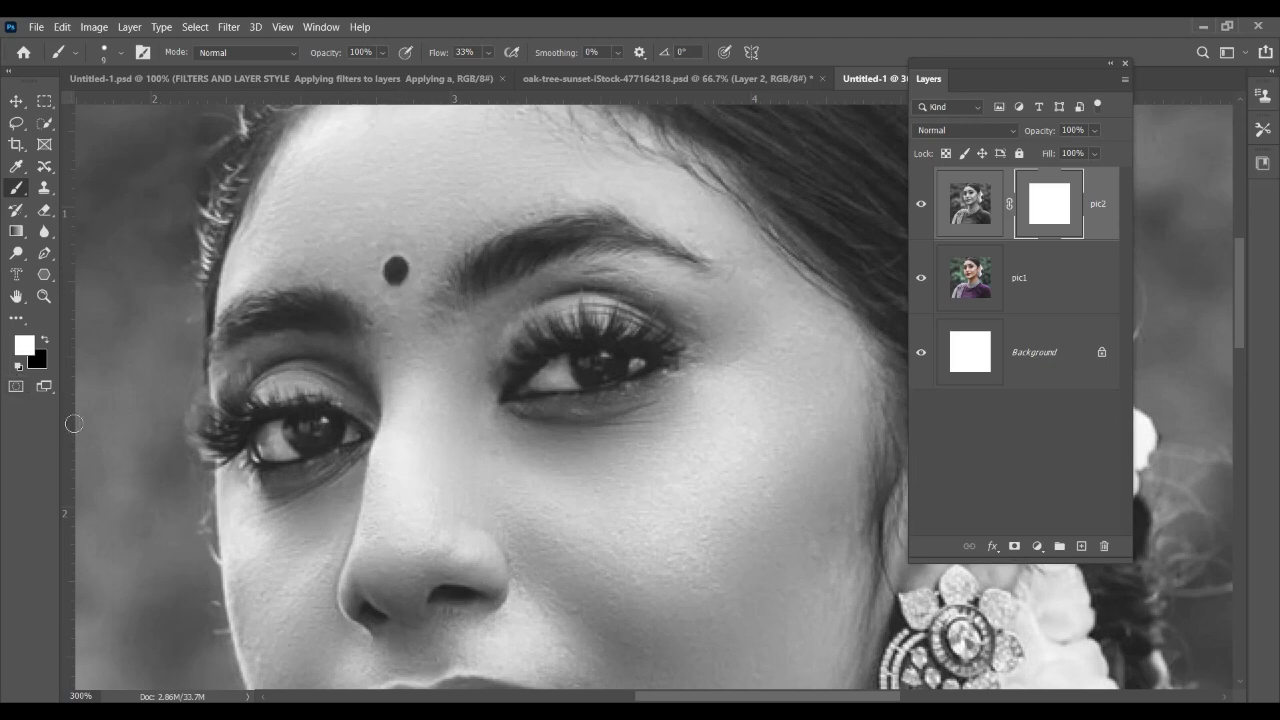
click(44, 342)
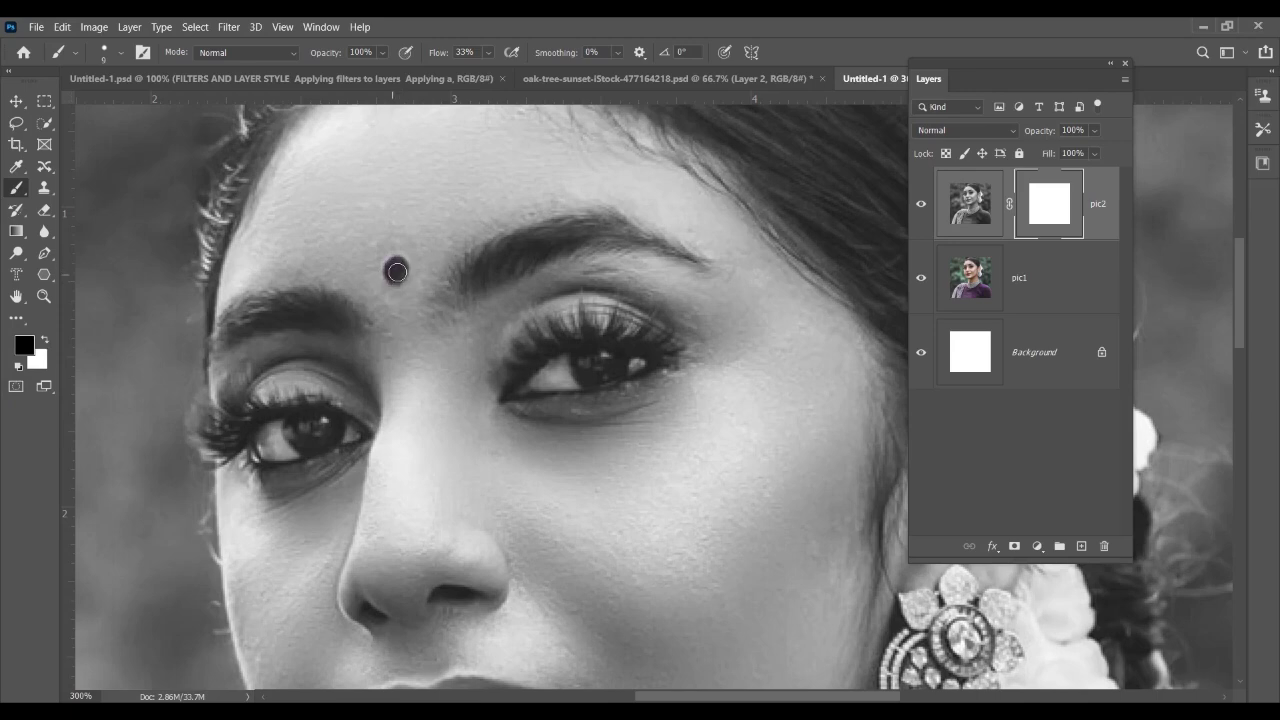
drag(394, 272, 395, 273)
Bring back the color of the large earring beside the white flowers by painting black on the pic2 mask
drag(495, 460, 482, 189)
drag(465, 321, 402, 236)
drag(640, 370, 562, 304)
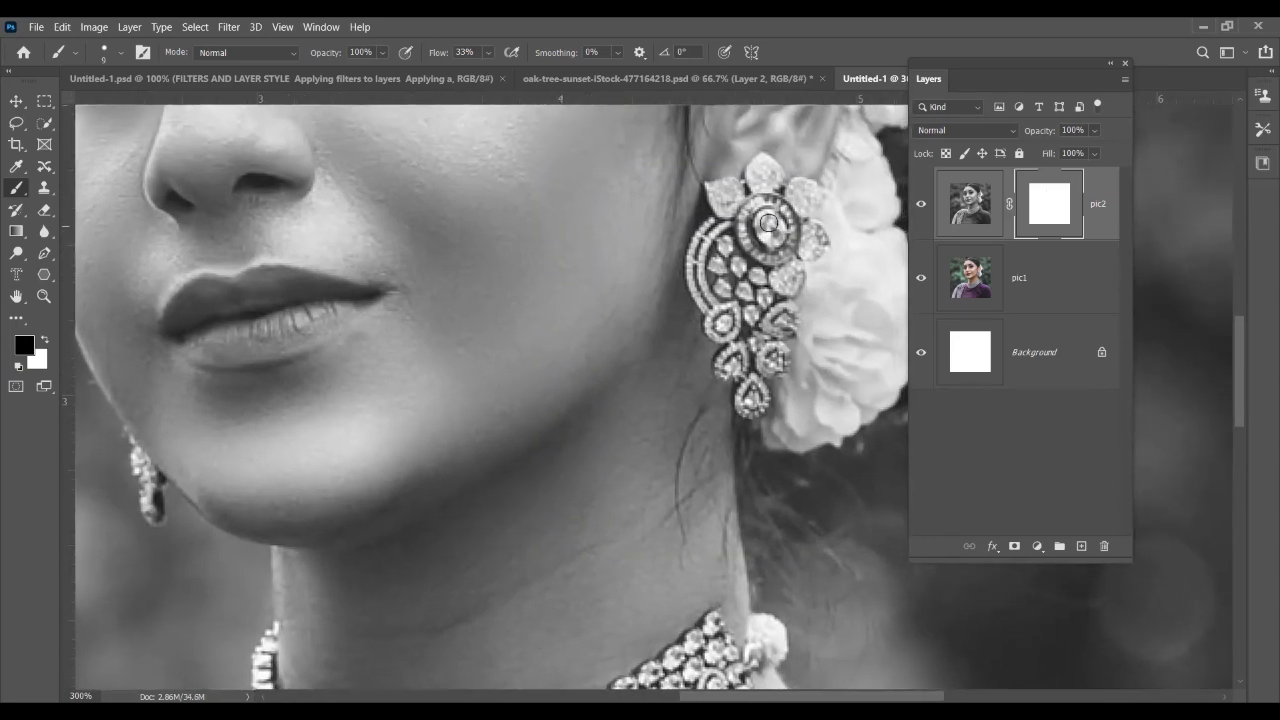
mouse_move(762, 174)
mouse_down()
mouse_move(809, 229)
mouse_move(780, 213)
mouse_move(700, 250)
mouse_move(703, 309)
mouse_move(715, 303)
mouse_move(731, 363)
mouse_move(754, 383)
mouse_move(804, 203)
mouse_move(767, 174)
mouse_move(744, 203)
mouse_move(724, 207)
mouse_move(718, 191)
mouse_move(742, 196)
mouse_move(730, 193)
mouse_move(703, 241)
mouse_move(749, 205)
mouse_move(757, 162)
mouse_move(797, 203)
mouse_up()
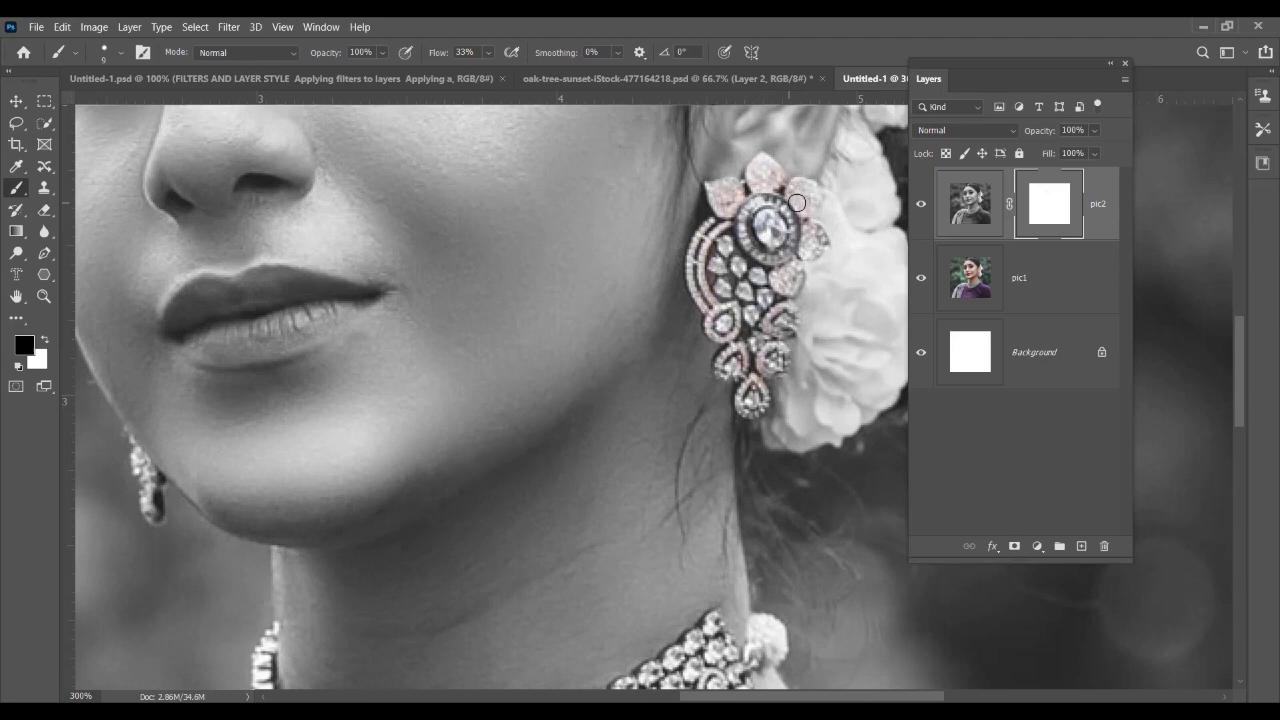
Set the brush flow to 100% and paint black over the necklace on the pic2 mask, enlarging the brush to reveal its color
click(487, 52)
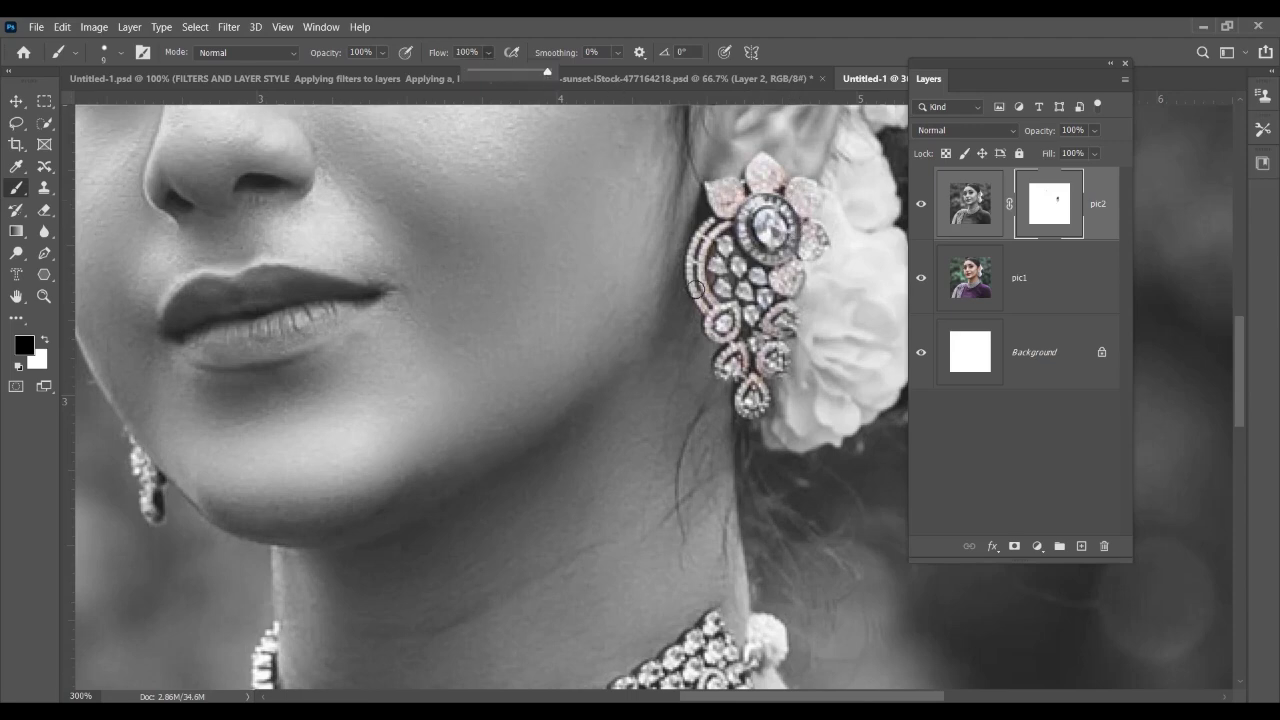
drag(475, 408, 564, 24)
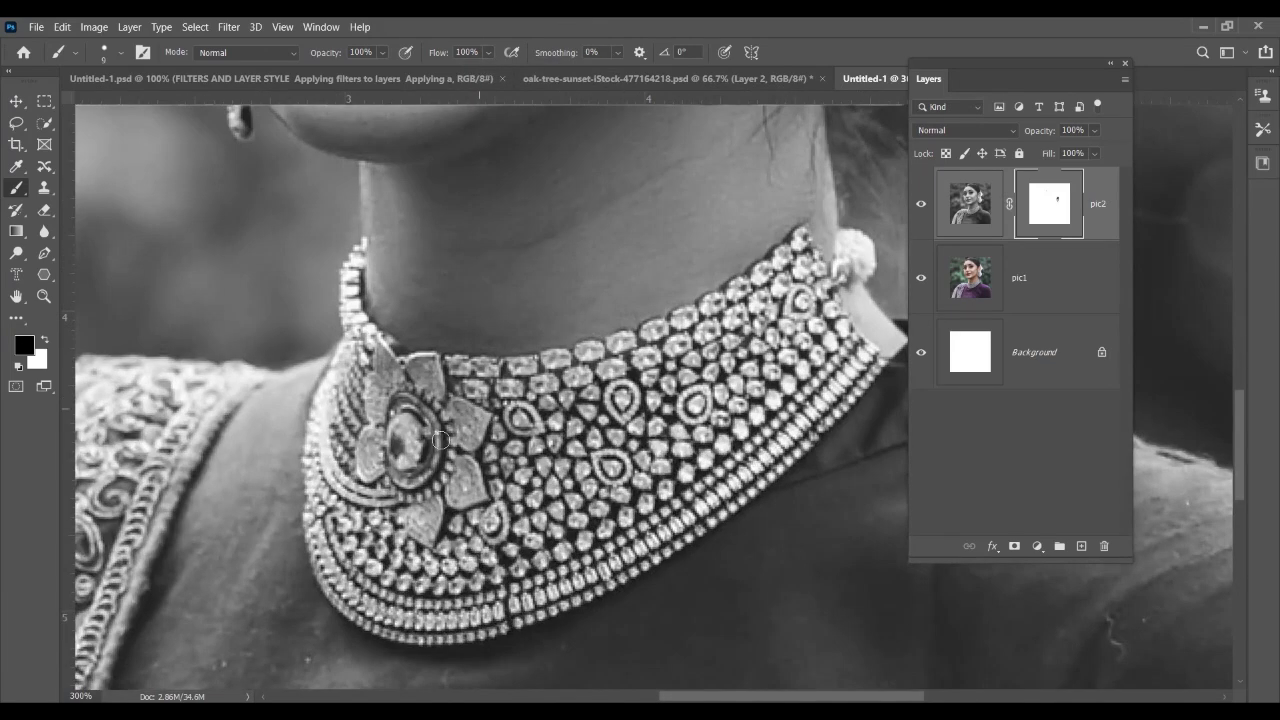
mouse_move(370, 382)
mouse_down()
mouse_move(424, 366)
mouse_move(434, 378)
mouse_move(381, 359)
mouse_move(381, 433)
mouse_up()
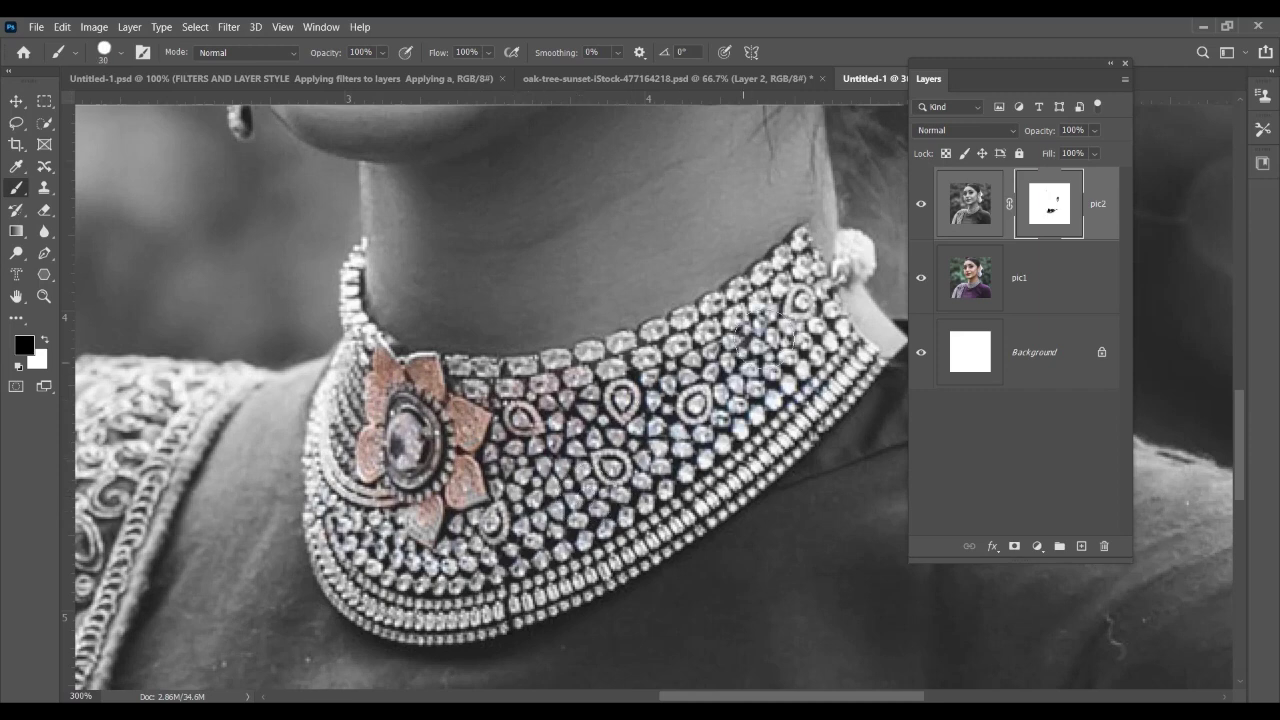
mouse_move(764, 340)
mouse_down()
mouse_move(793, 297)
mouse_move(815, 402)
mouse_move(623, 507)
mouse_move(443, 577)
mouse_move(365, 569)
mouse_move(323, 442)
mouse_move(338, 402)
mouse_move(413, 425)
mouse_move(339, 420)
mouse_move(313, 476)
mouse_move(376, 387)
mouse_move(525, 395)
mouse_move(640, 384)
mouse_up()
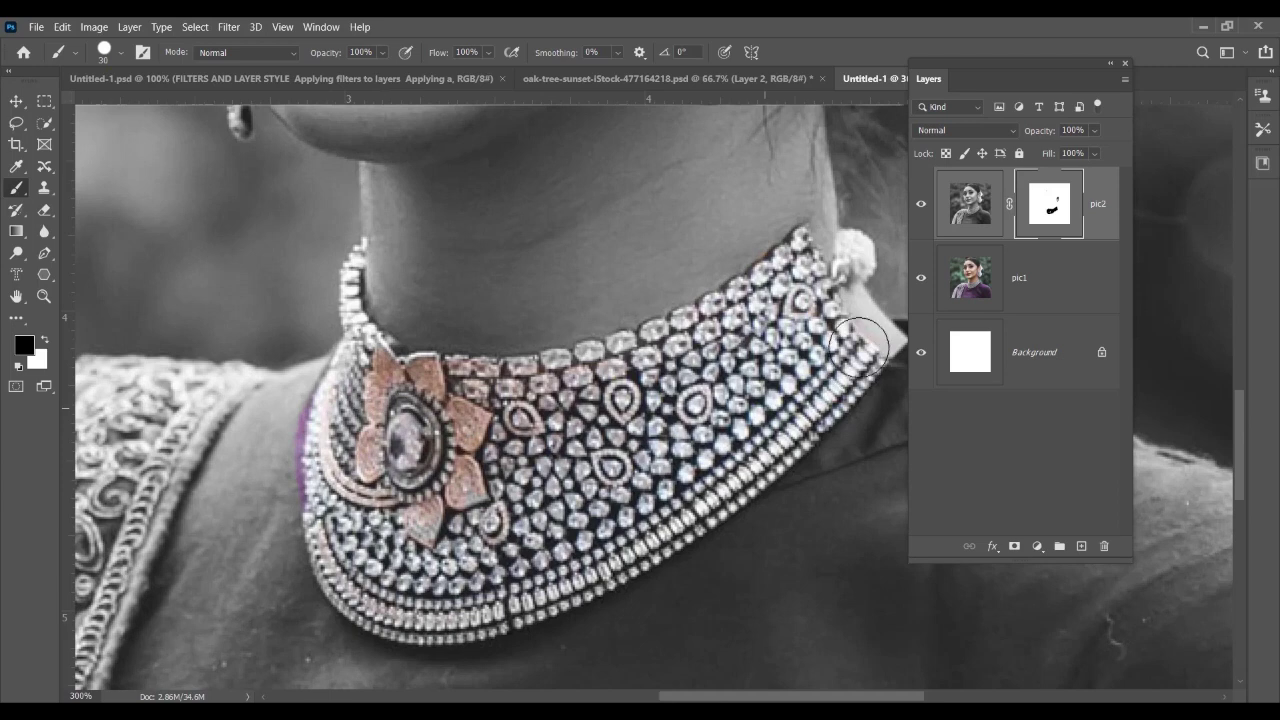
mouse_move(858, 347)
mouse_down()
mouse_move(840, 322)
mouse_move(853, 340)
mouse_up()
Paint white on the pic2 mask to hide the color spill around the necklace's edges, and check the whole portrait
click(43, 343)
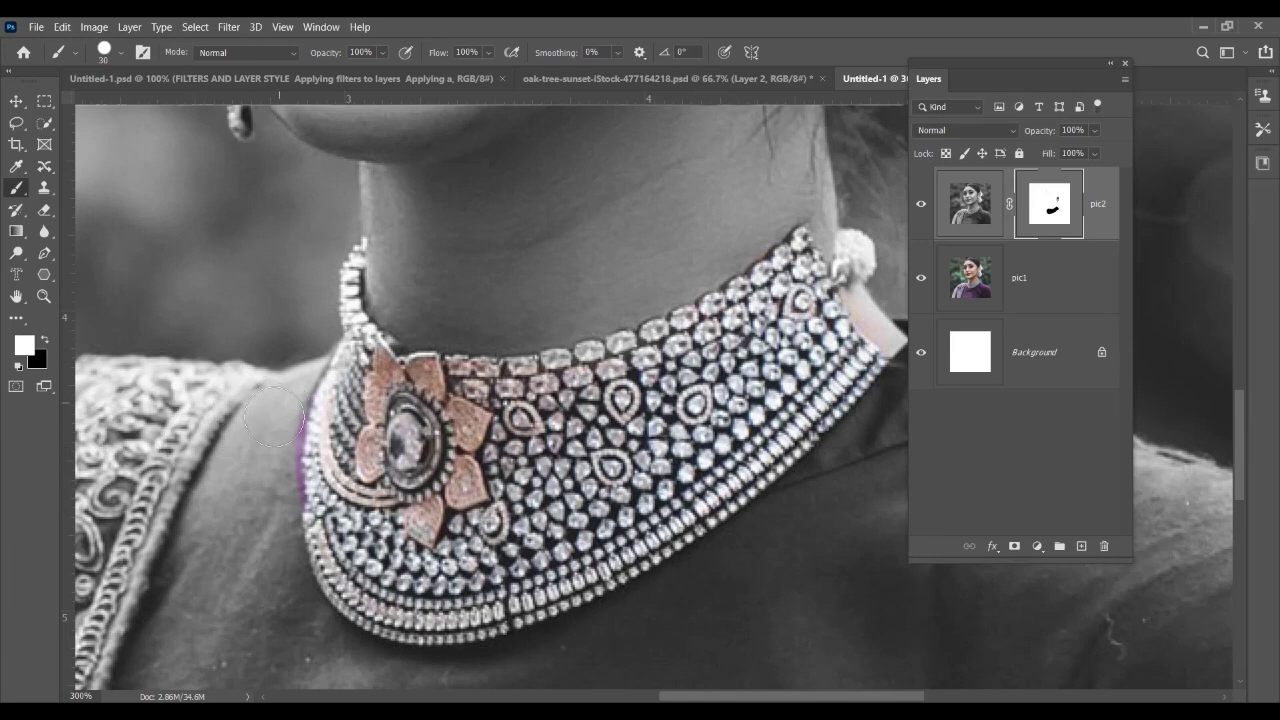
mouse_move(270, 457)
mouse_down()
mouse_move(273, 498)
mouse_move(273, 451)
mouse_up()
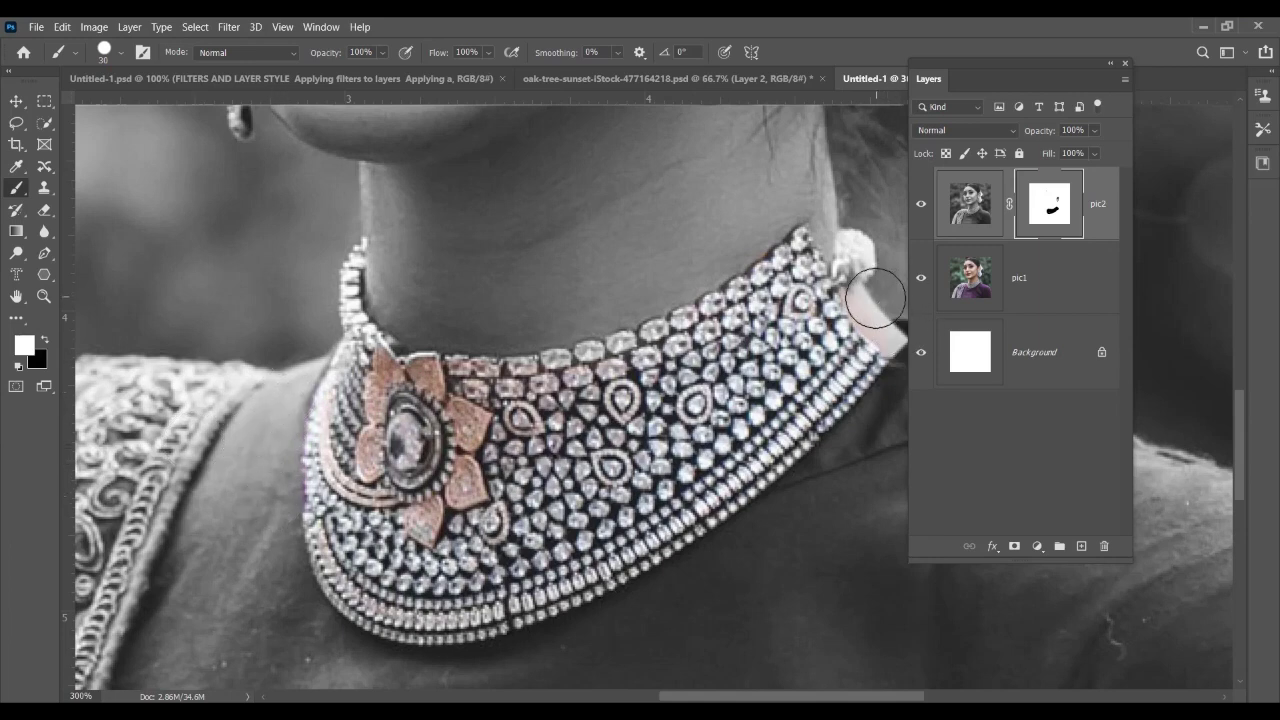
key(ctrl+minus)
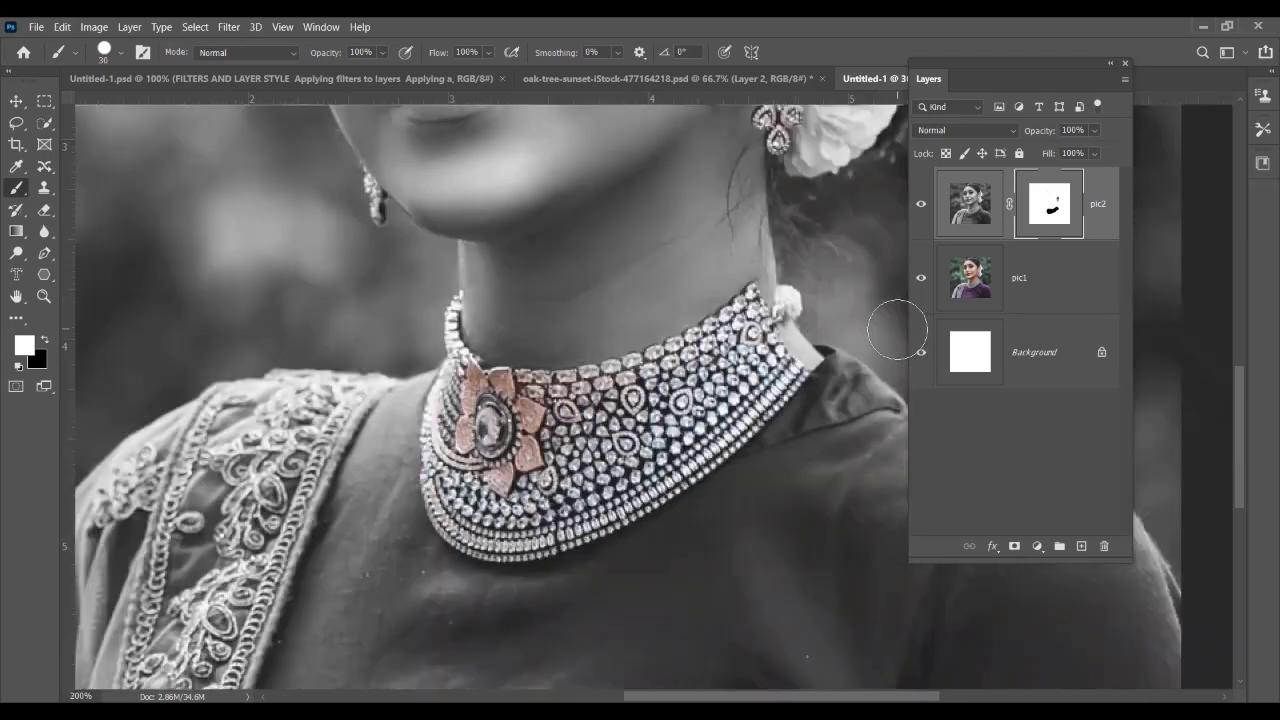
key(ctrl+minus)
key(ctrl+minus)
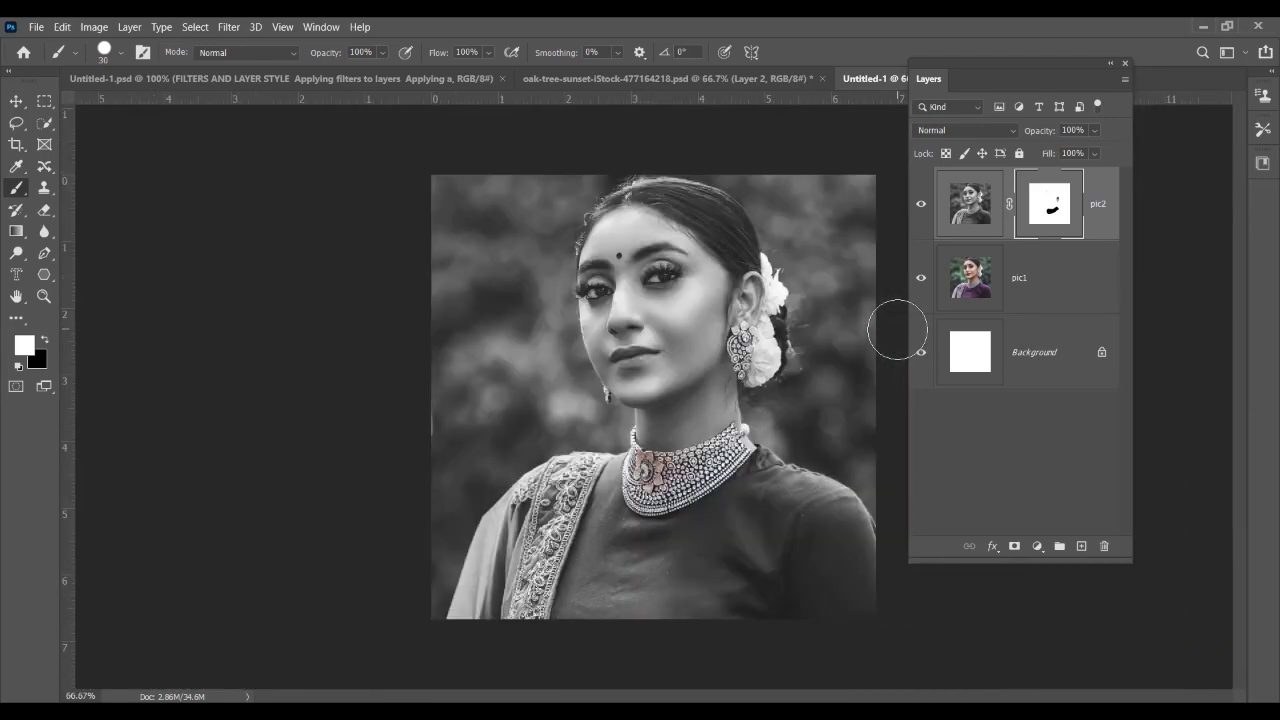
Set the brush to size 15 px and hardness 21% for working on the lips
key(ctrl+plus)
key(ctrl+plus)
key(ctrl+plus)
drag(714, 248, 501, 397)
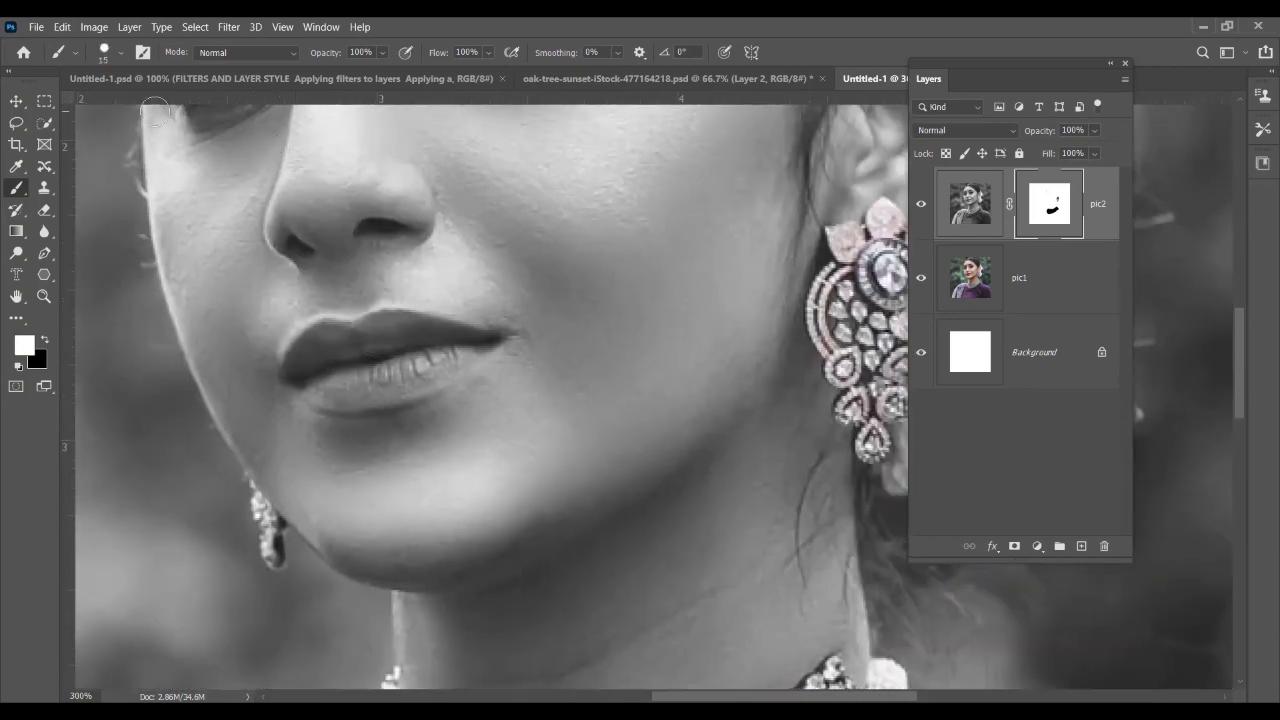
click(121, 52)
drag(197, 150, 119, 145)
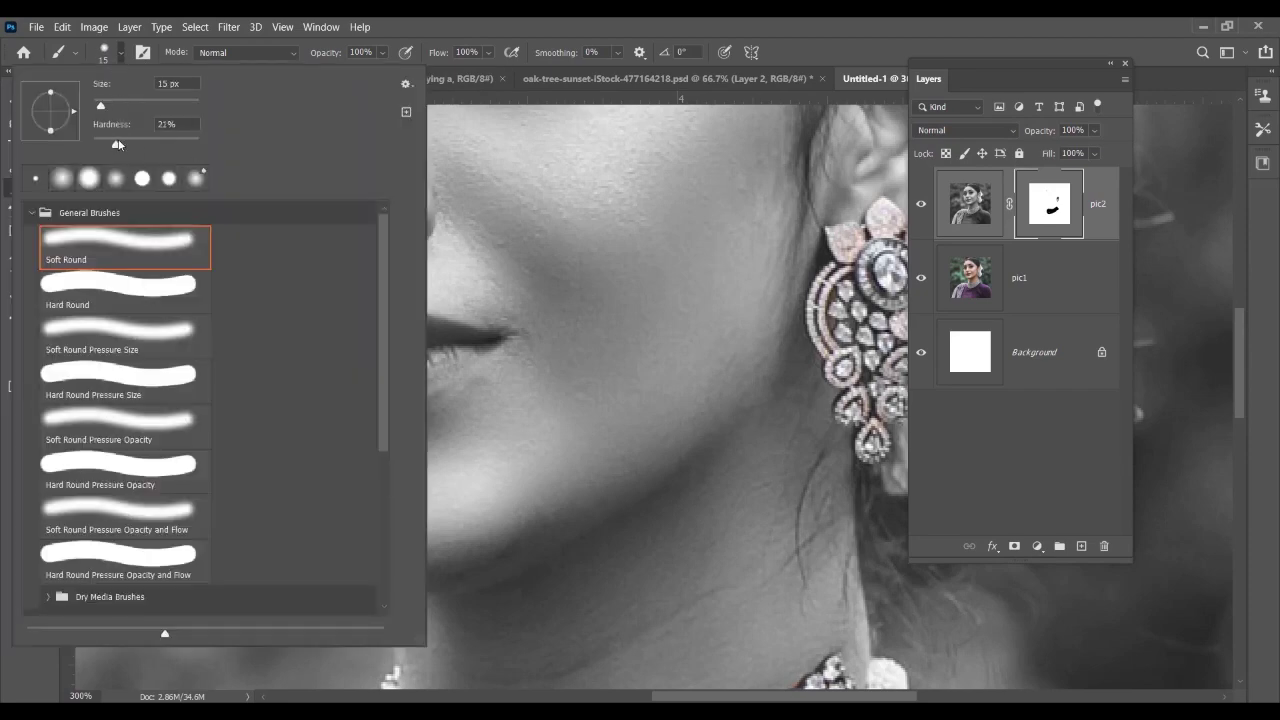
click(560, 21)
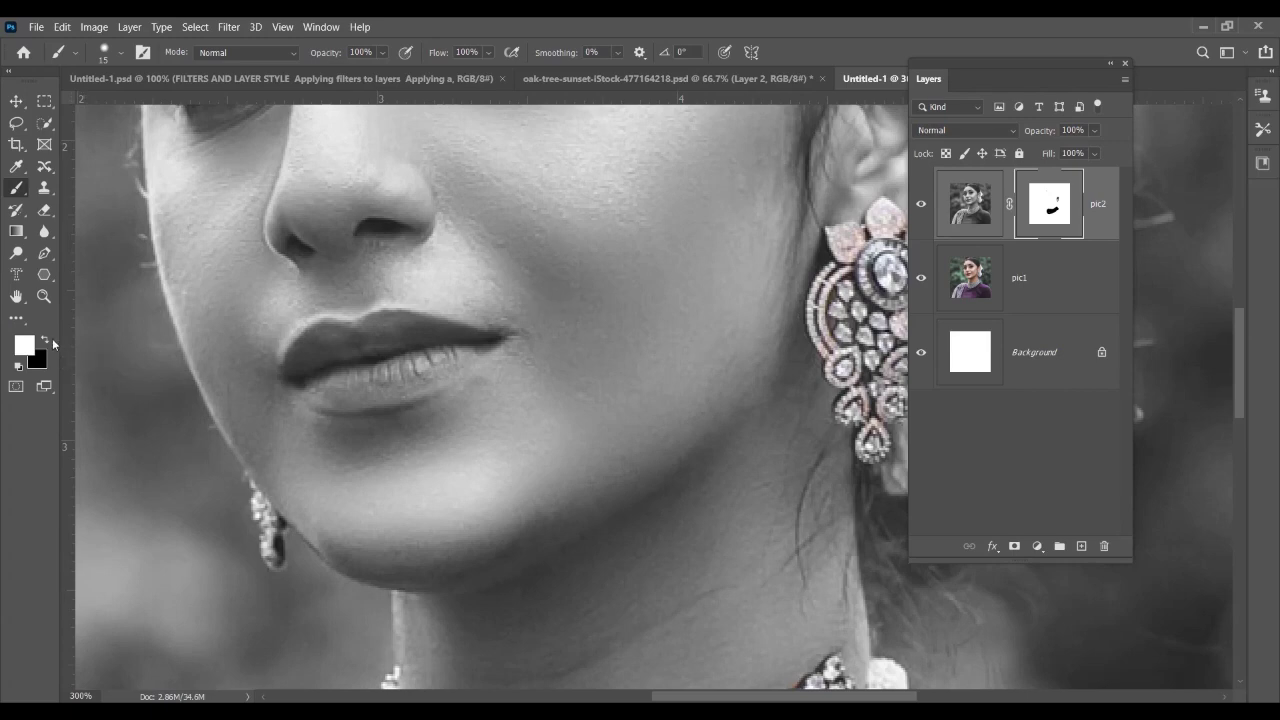
Reveal the color of both lips by painting black on the pic2 mask
click(46, 340)
mouse_move(349, 373)
mouse_down()
mouse_move(399, 389)
mouse_move(309, 380)
mouse_move(416, 377)
mouse_move(462, 350)
mouse_move(389, 391)
mouse_up()
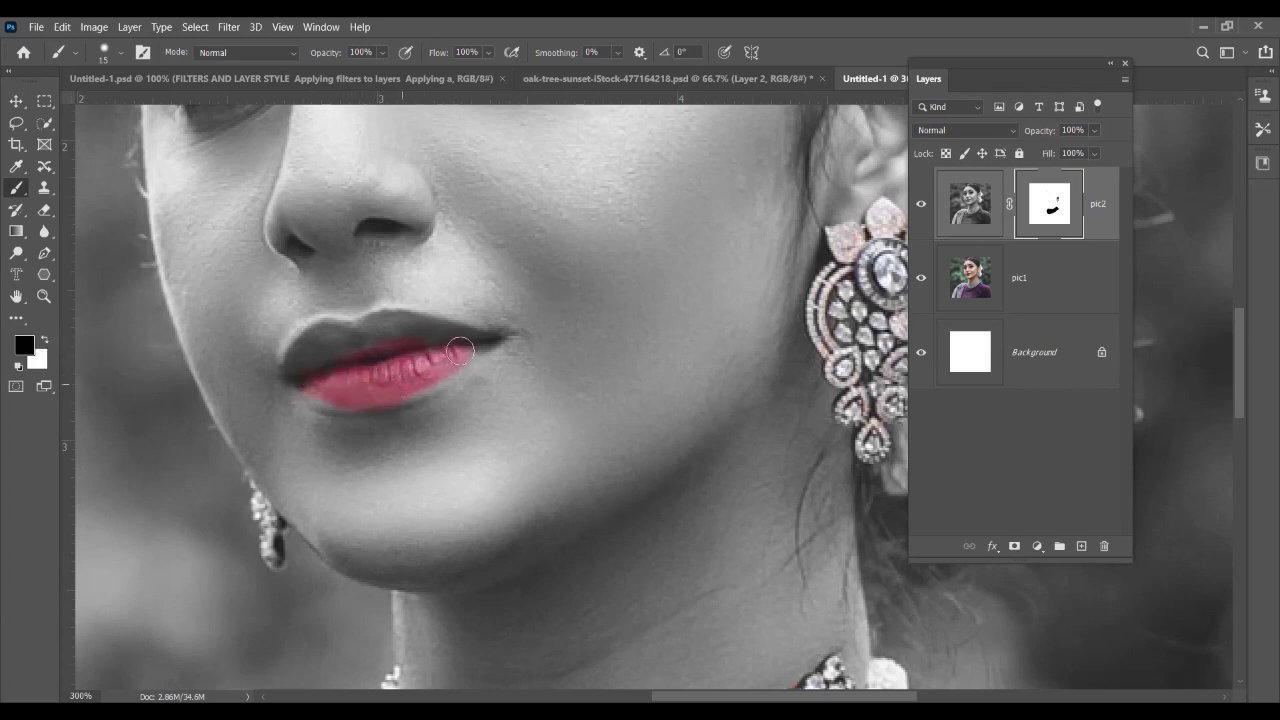
mouse_move(460, 350)
mouse_down()
mouse_move(383, 327)
mouse_move(318, 342)
mouse_move(301, 374)
mouse_move(333, 332)
mouse_move(309, 342)
mouse_move(303, 371)
mouse_move(335, 362)
mouse_move(312, 387)
mouse_move(358, 396)
mouse_move(470, 344)
mouse_move(396, 323)
mouse_move(484, 349)
mouse_move(423, 326)
mouse_move(323, 333)
mouse_move(310, 351)
mouse_move(459, 352)
mouse_up()
mouse_move(378, 387)
mouse_down()
mouse_move(314, 381)
mouse_move(374, 383)
mouse_up()
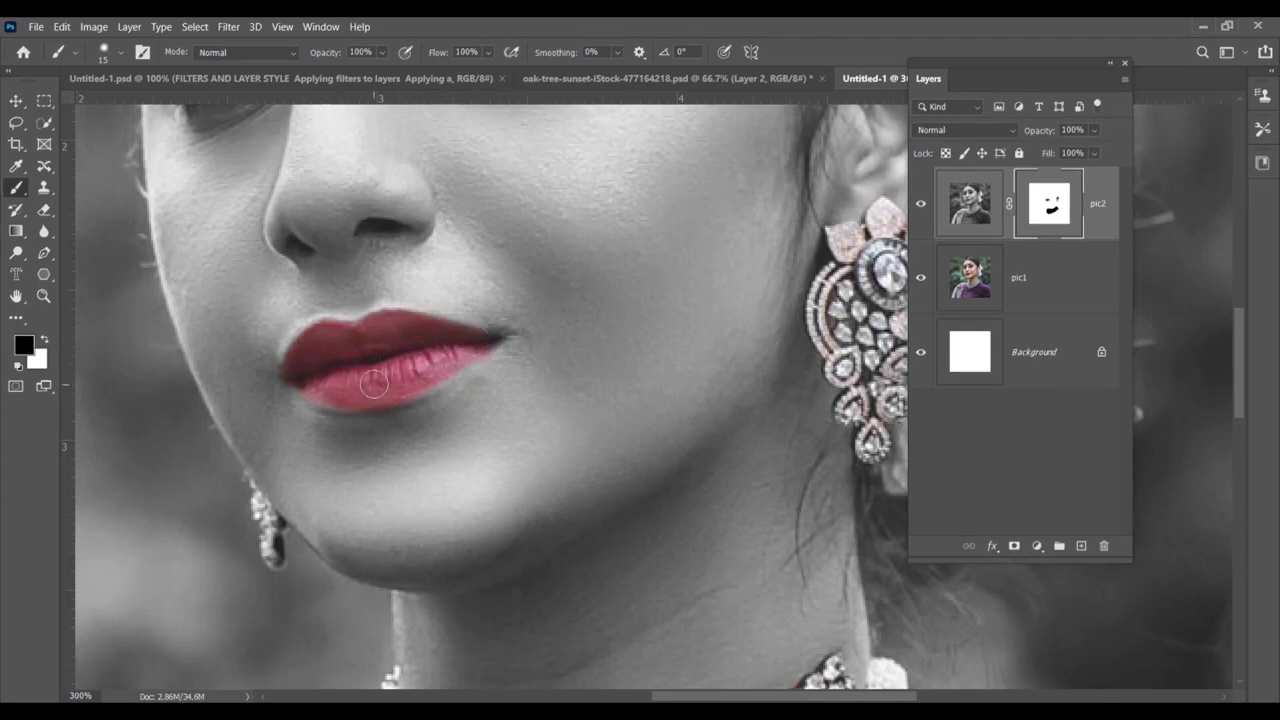
key(ctrl+minus)
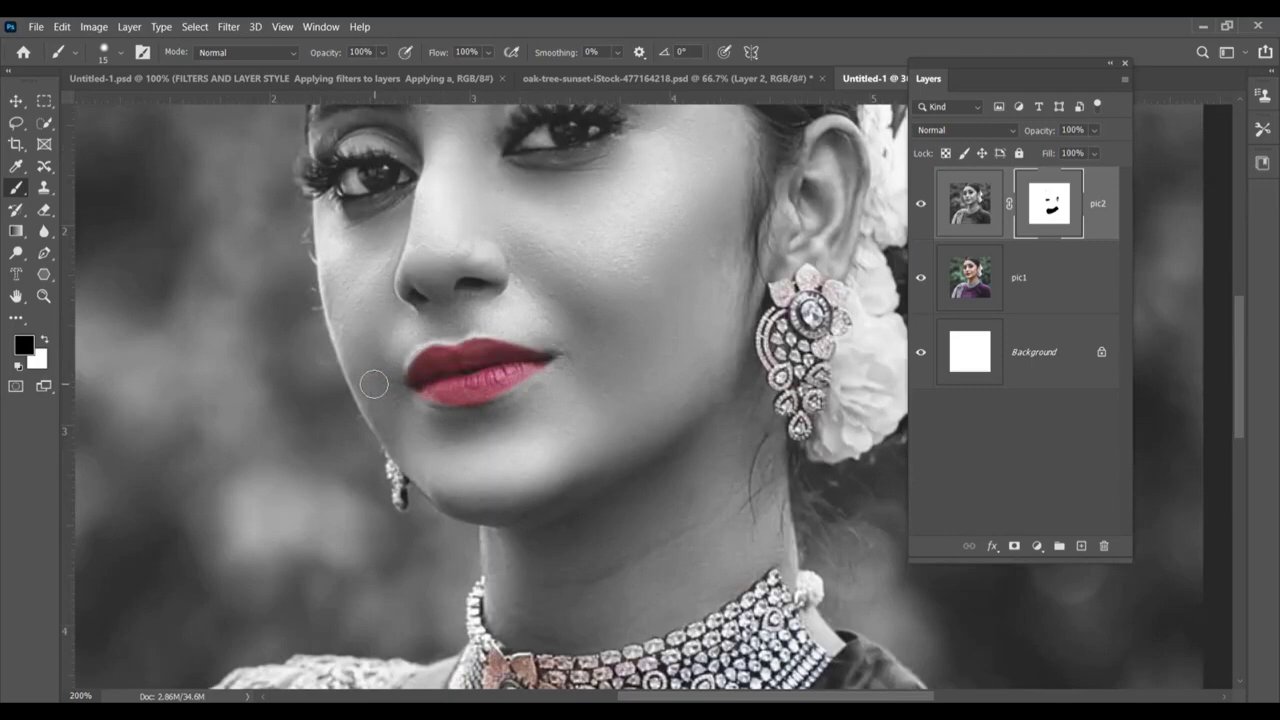
key(ctrl+minus)
Paint black over the small hanging earring by the jaw to reveal its color, and move the Layers panel clear of the portrait
key(ctrl+plus)
key(ctrl+plus)
mouse_move(256, 512)
mouse_down()
mouse_move(266, 560)
mouse_move(250, 505)
mouse_move(245, 522)
mouse_up()
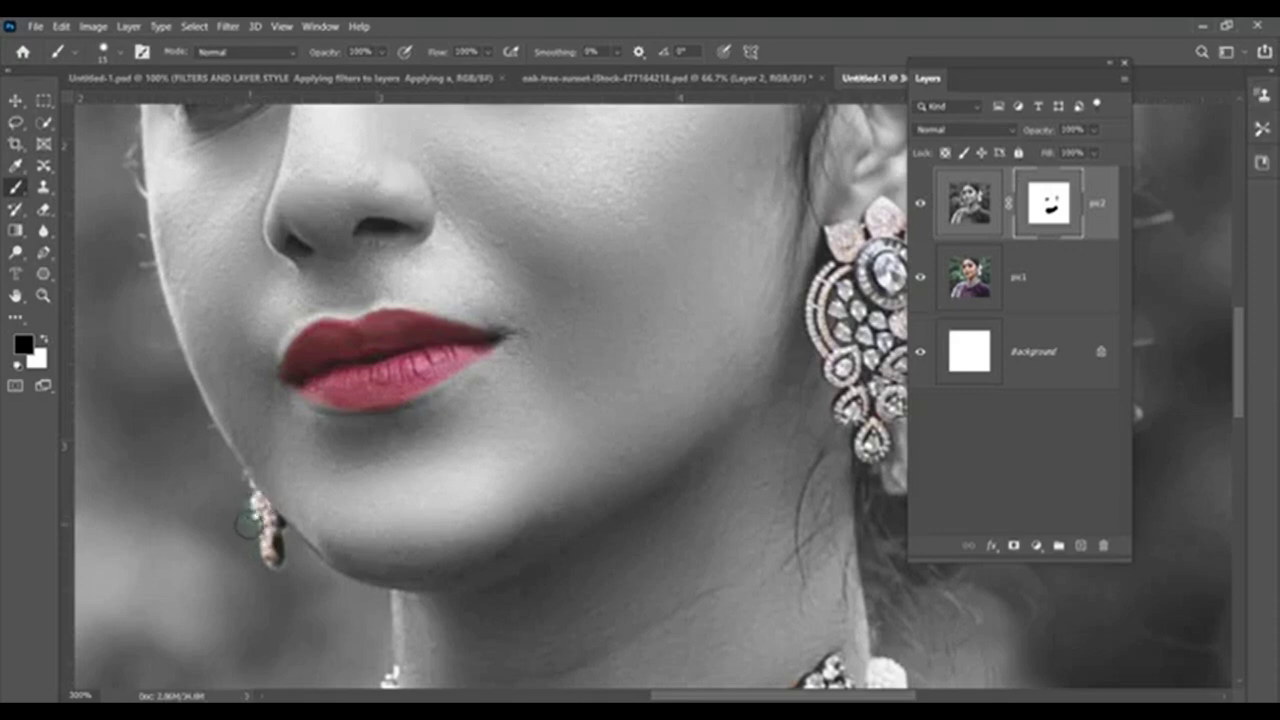
key(ctrl+minus)
key(ctrl+minus)
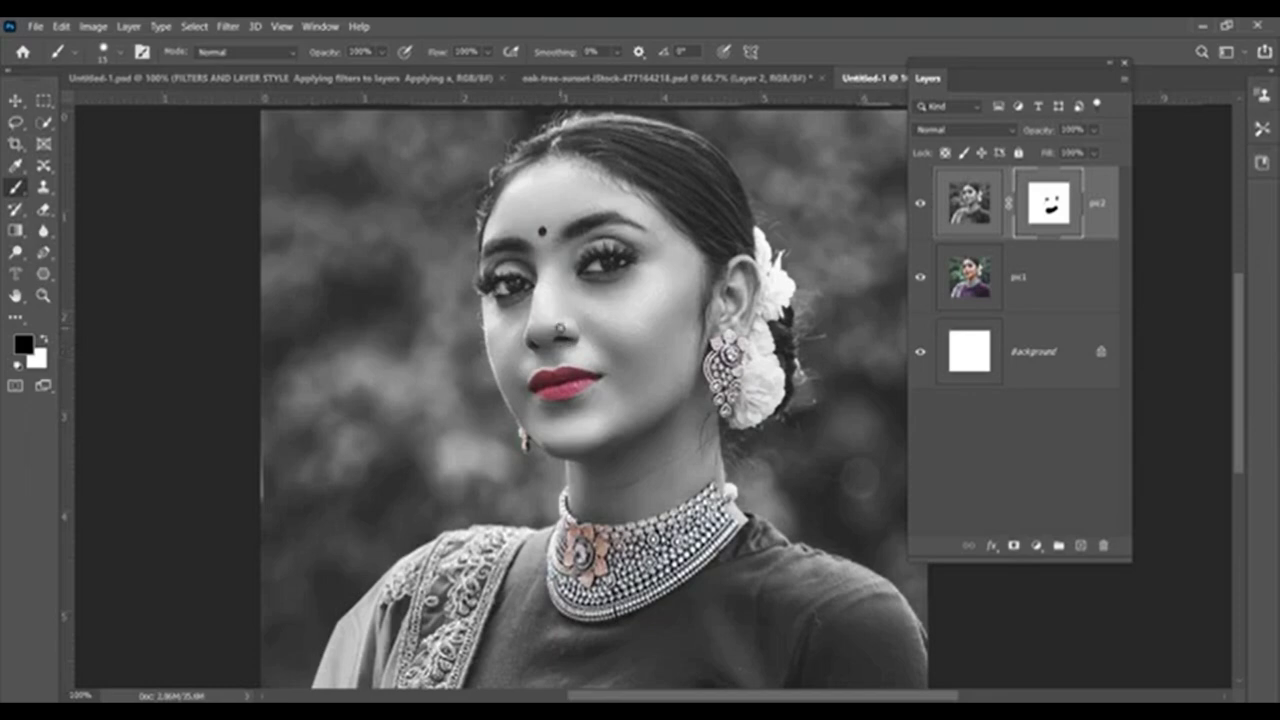
drag(971, 56, 1028, 70)
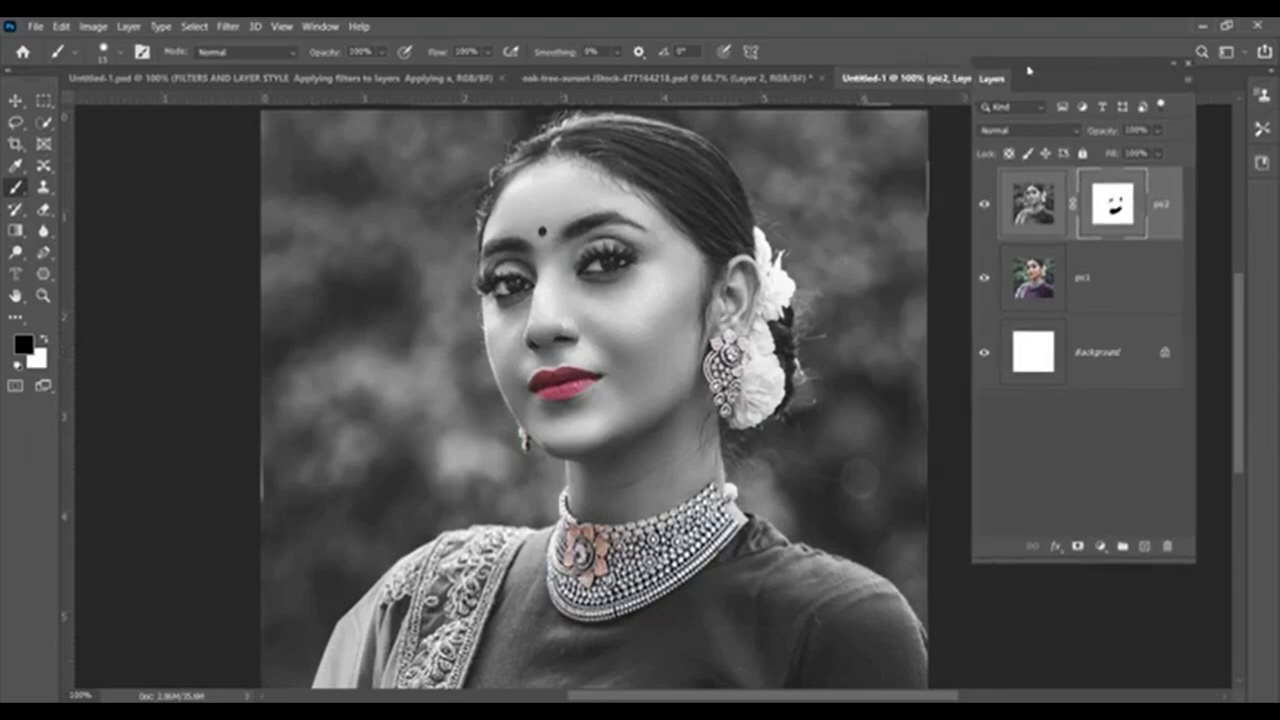